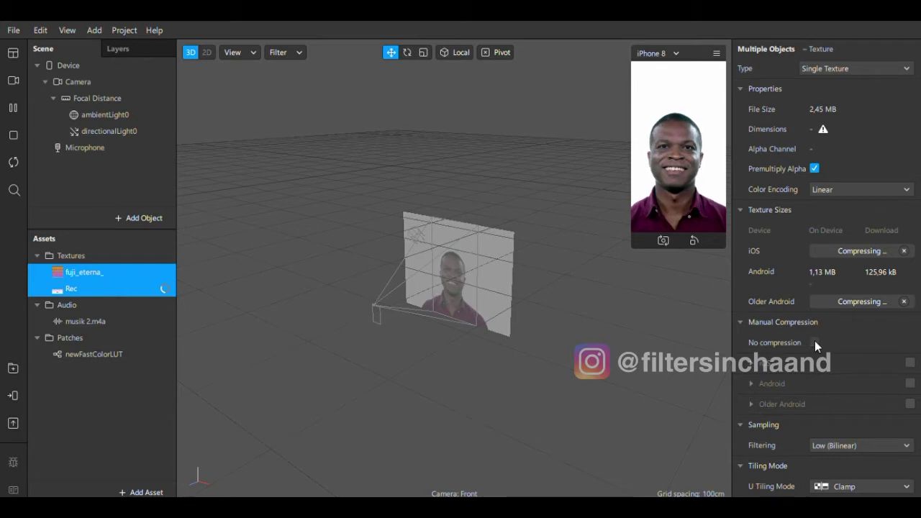
Step: Turn on No compression for the selected fuji_eterna_ and Rec textures
left_click(814, 342)
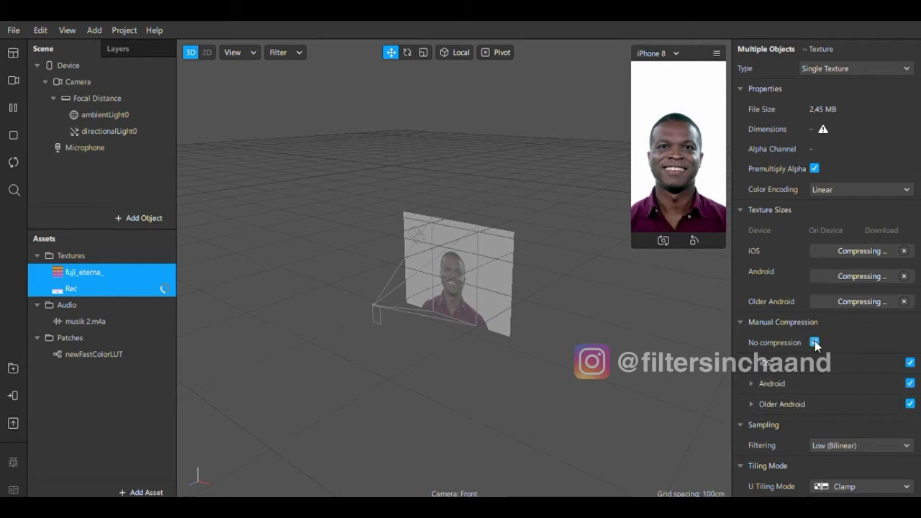
left_click(120, 416)
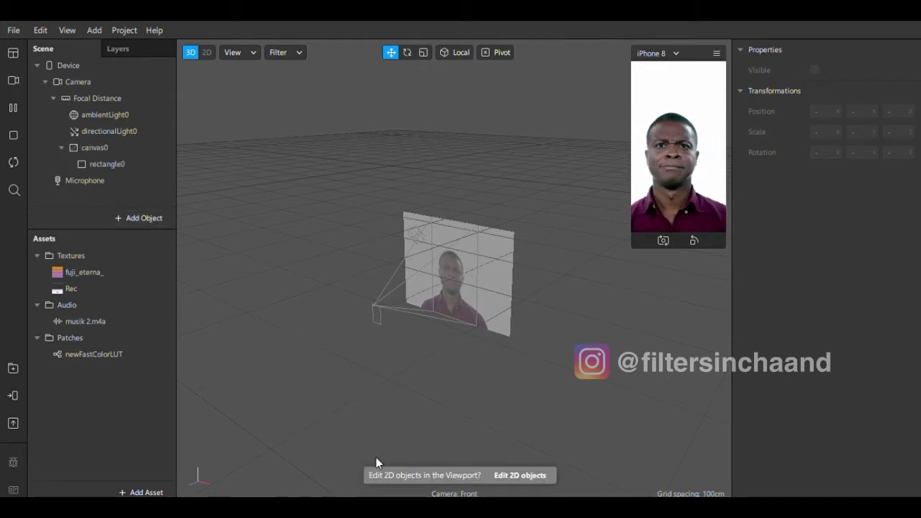
Step: Make rectangle0 fill the width and height of canvas0 and clear its two active pinning edges
left_click(134, 165)
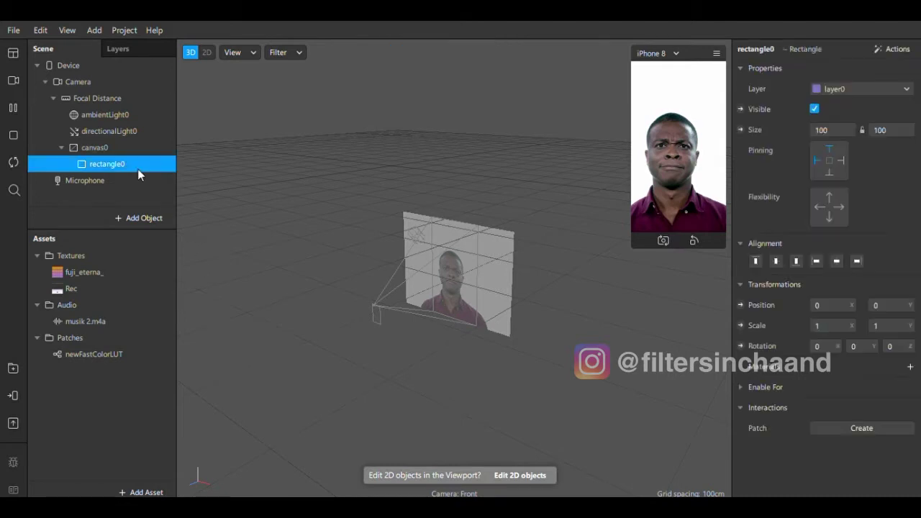
left_click(837, 133)
left_click(835, 150)
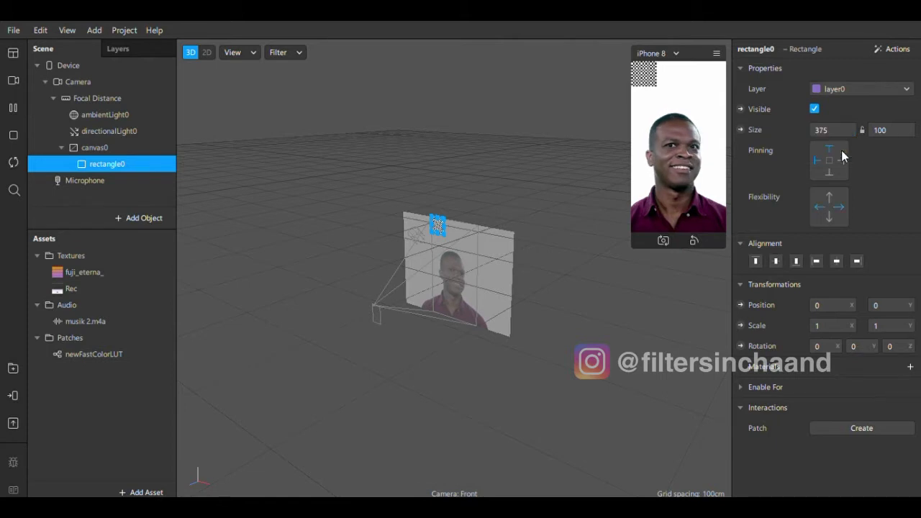
left_click(891, 130)
left_click(901, 153)
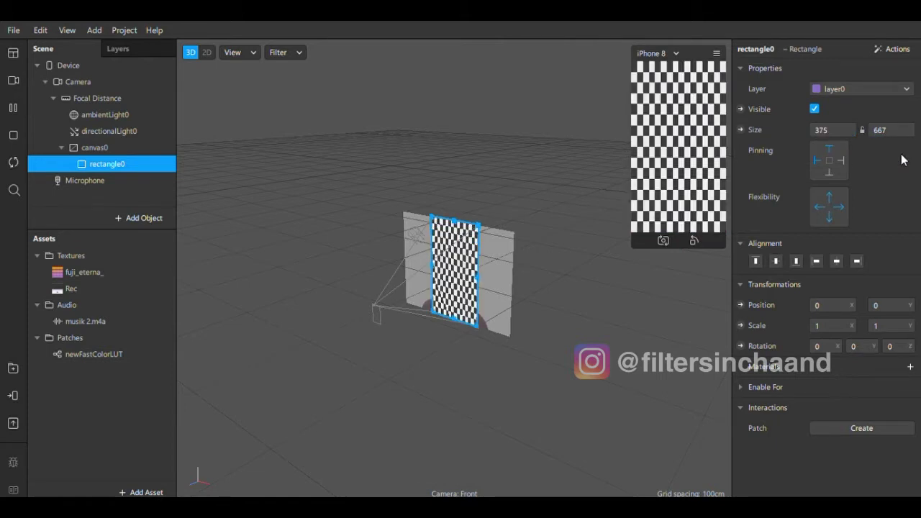
left_click(831, 147)
left_click(816, 159)
Step: Rename rectangle0 as lut
double_click(135, 167)
key("BackSpace")
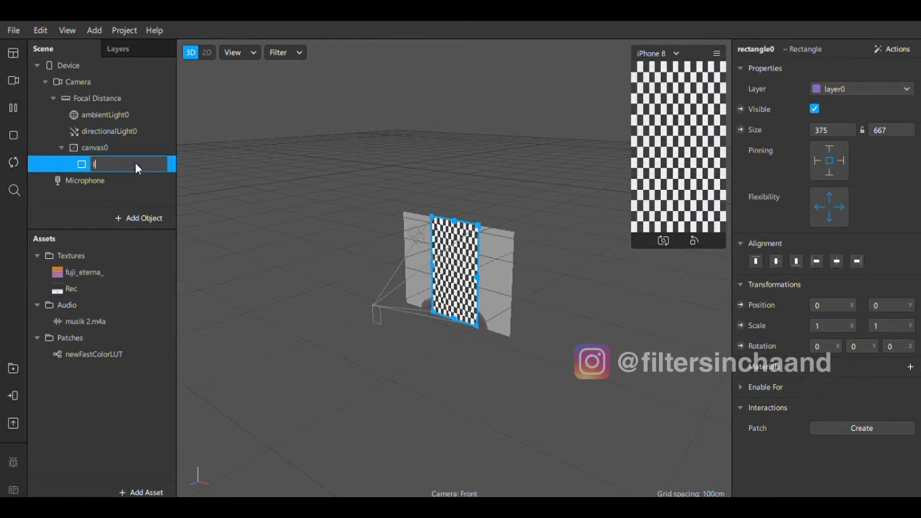
key("Return")
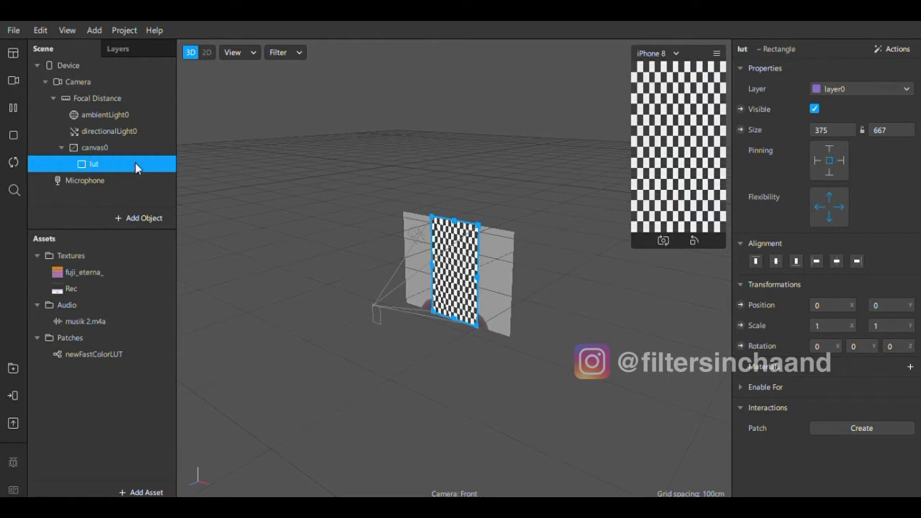
Step: Give the lut rectangle a new material named lut with the Flat shader type
left_click(911, 368)
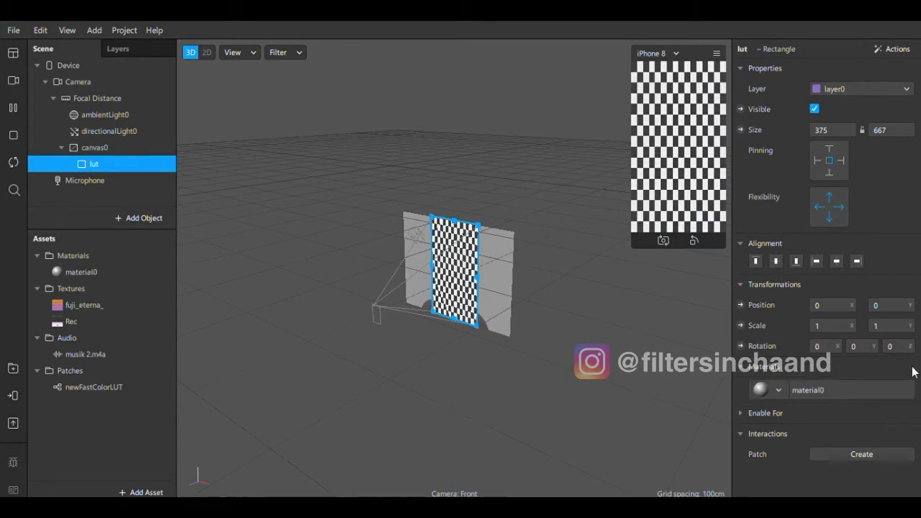
left_click(102, 275)
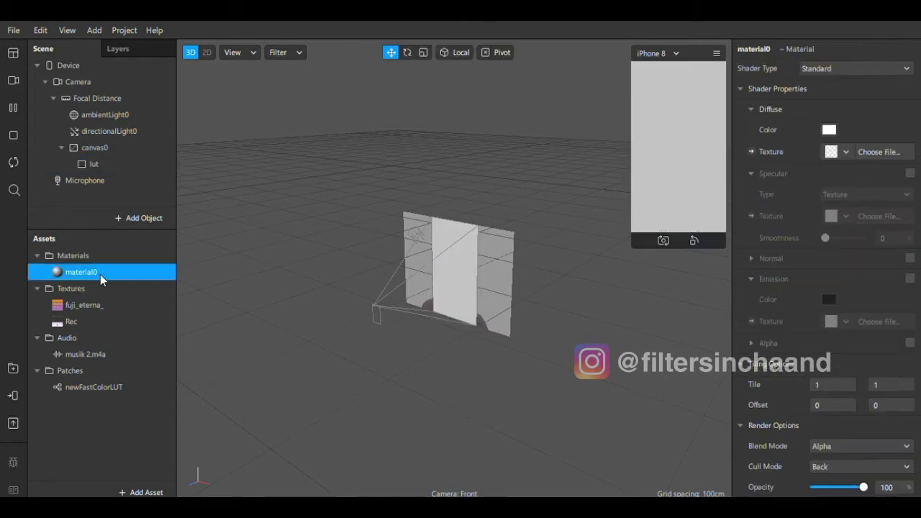
left_click(886, 69)
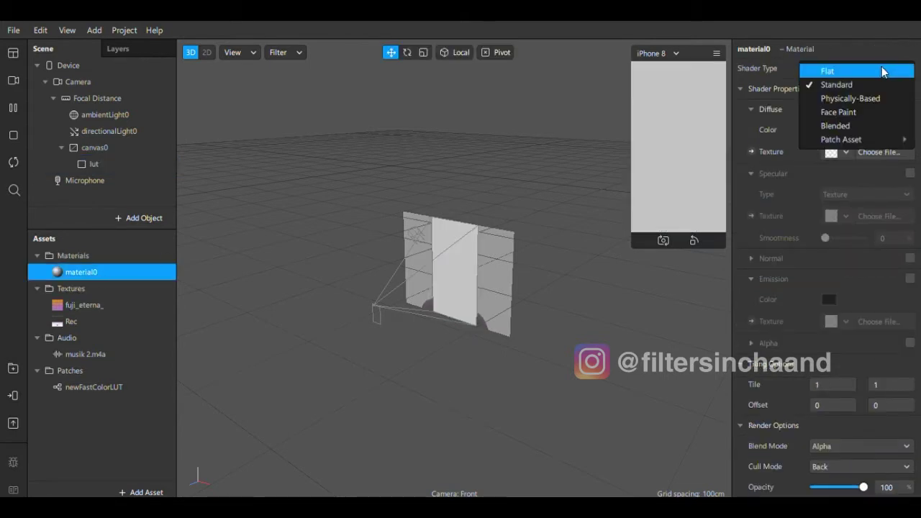
left_click(820, 72)
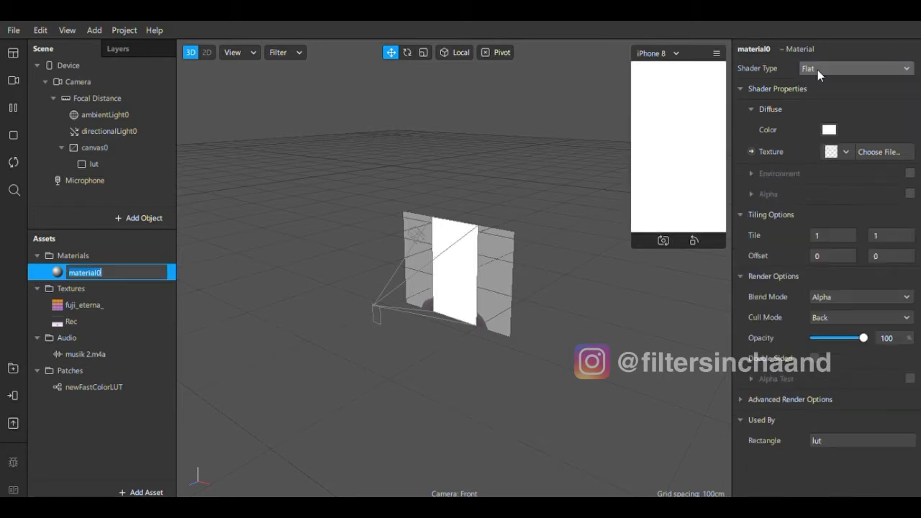
double_click(137, 271)
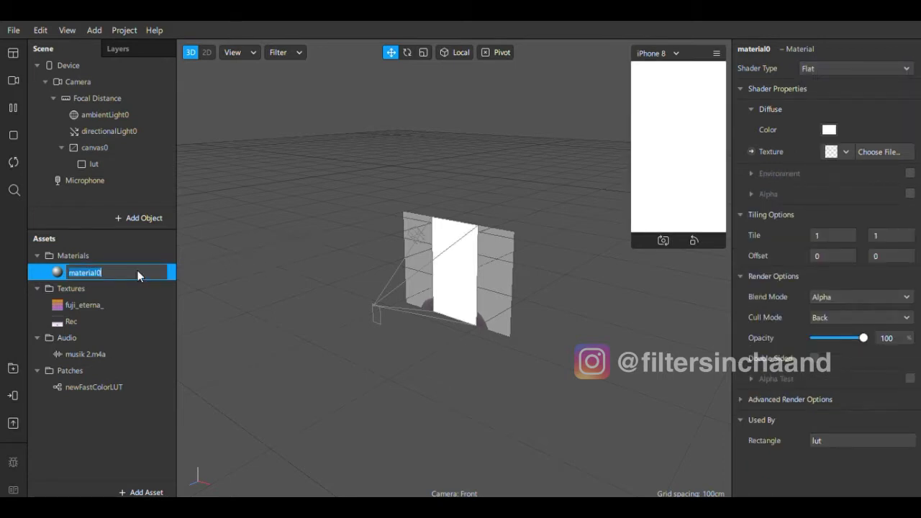
type("lut")
key("Return")
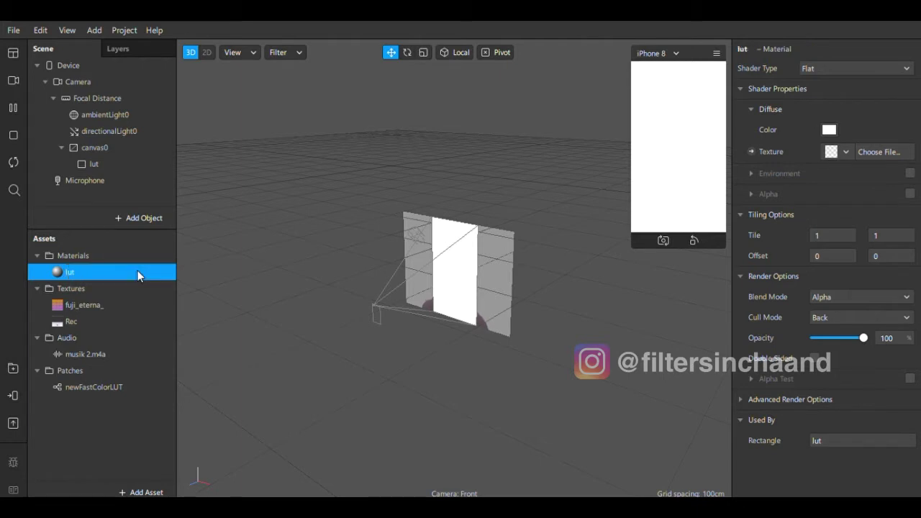
Step: Add a second rectangle inside canvas0
left_click(112, 149)
right_click(117, 148)
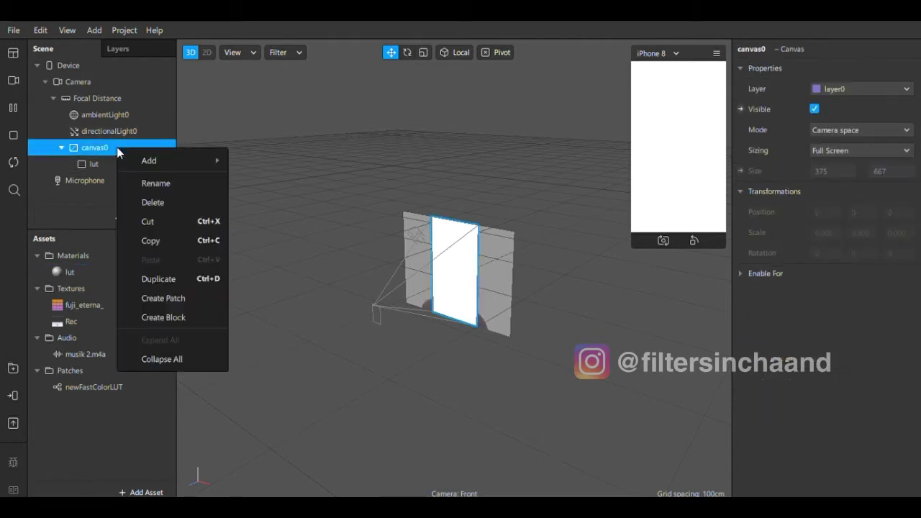
mouse_move(185, 160)
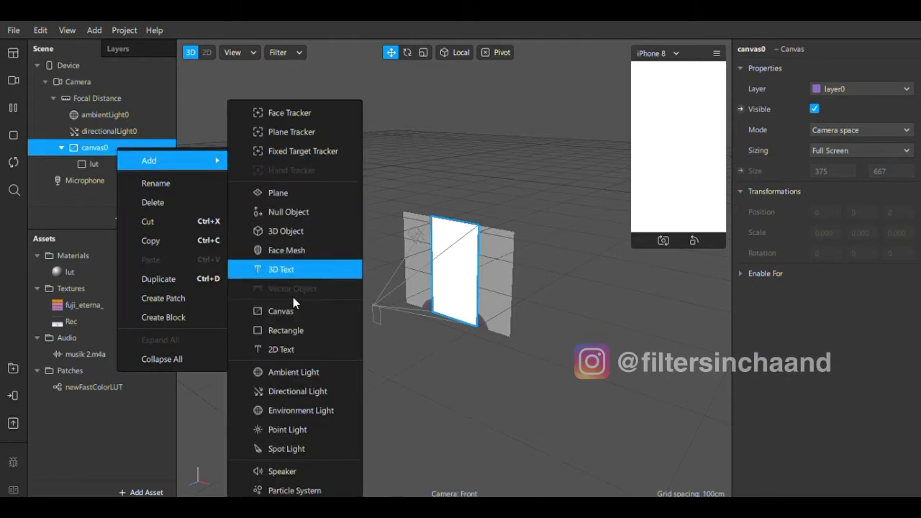
left_click(277, 330)
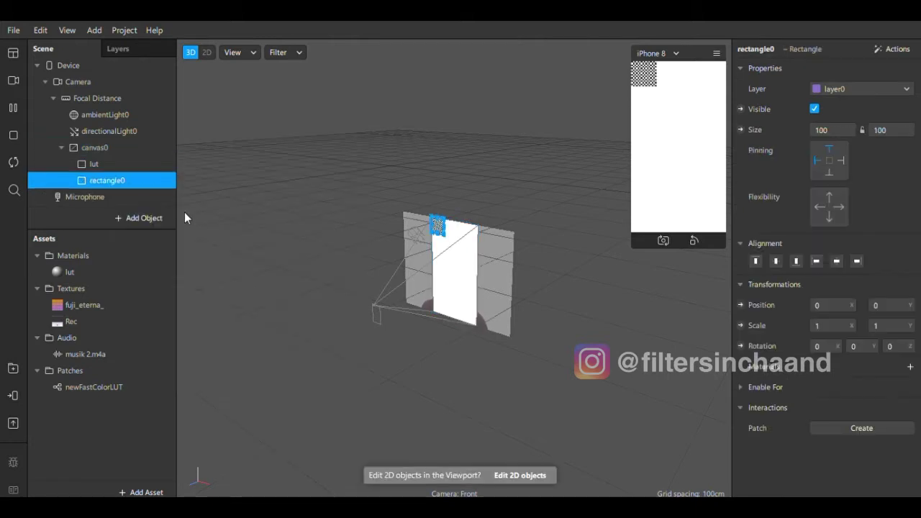
Step: Make the new rectangle fill the canvas width and height and clear its two active pinning edges
left_click(840, 132)
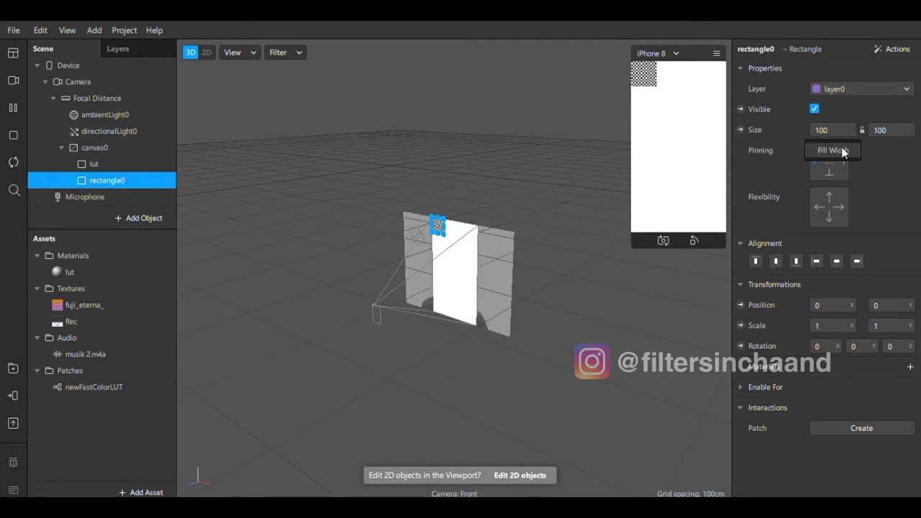
left_click(840, 150)
left_click(891, 130)
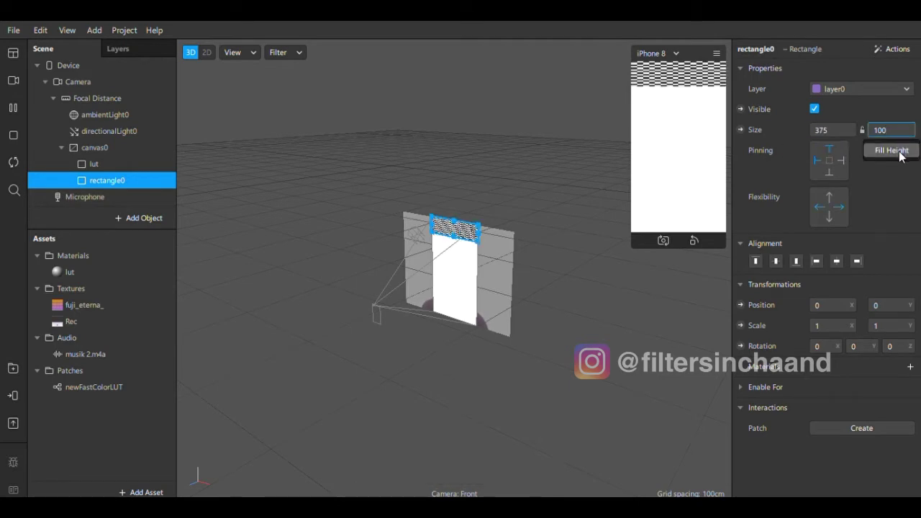
left_click(896, 149)
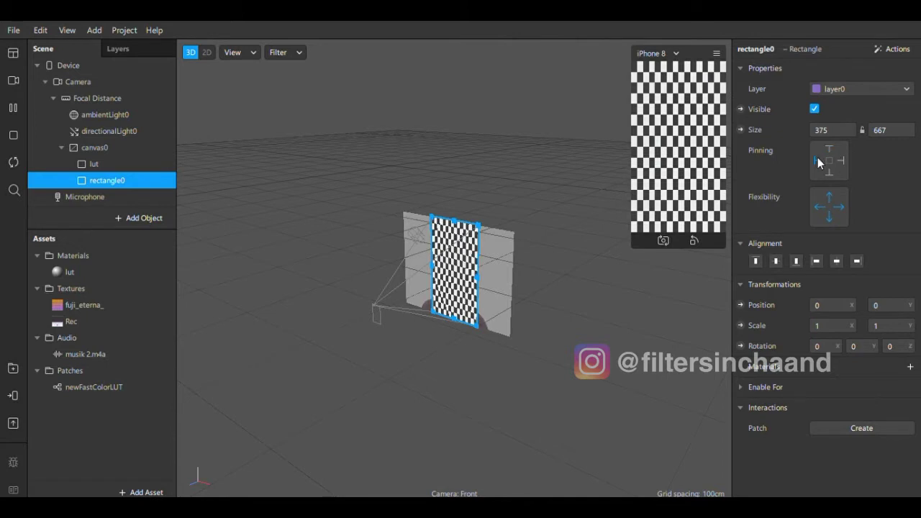
left_click(818, 158)
Step: Rename the second rectangle as background music
left_click(97, 164)
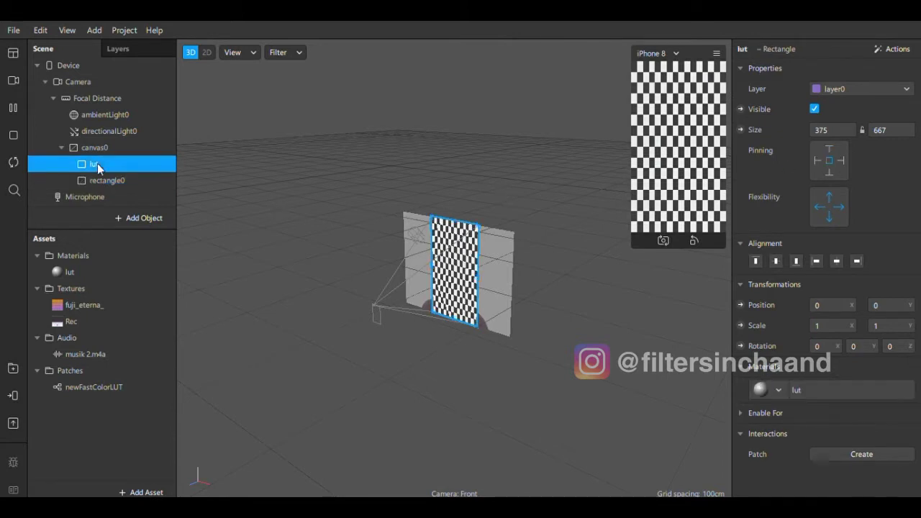
left_click(105, 181)
double_click(105, 181)
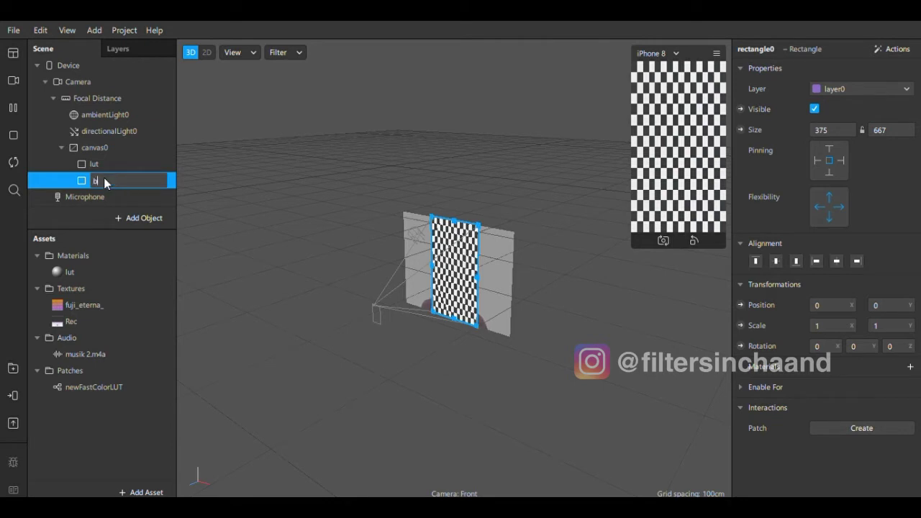
type("background music")
key("Return")
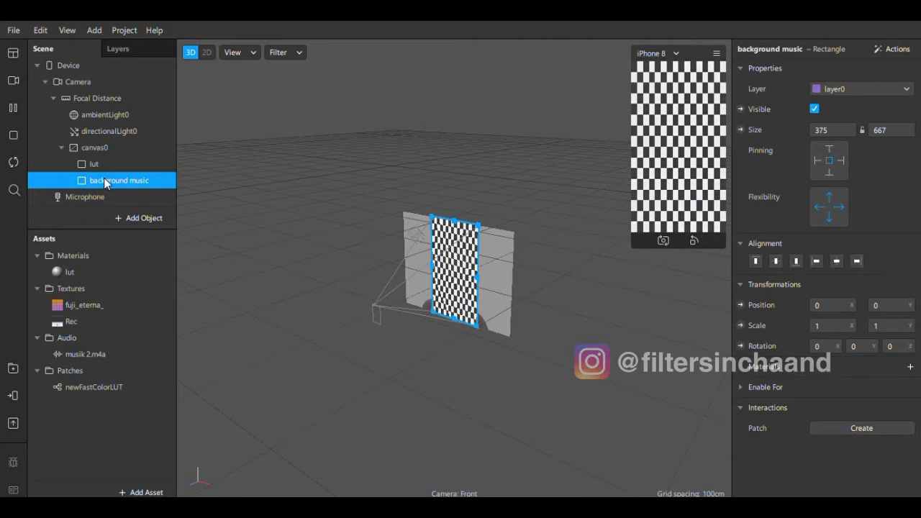
Step: Give the background music rectangle a new material named background music with the Flat shader type
left_click(909, 367)
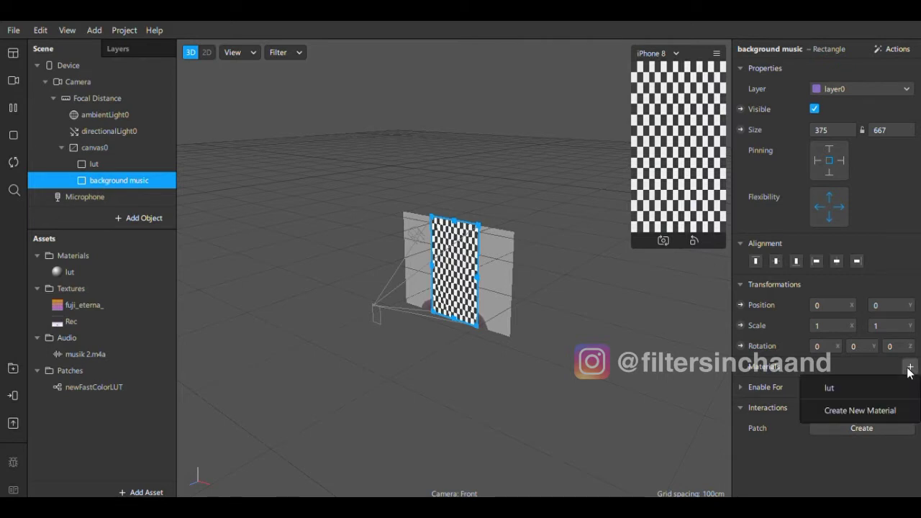
left_click(856, 412)
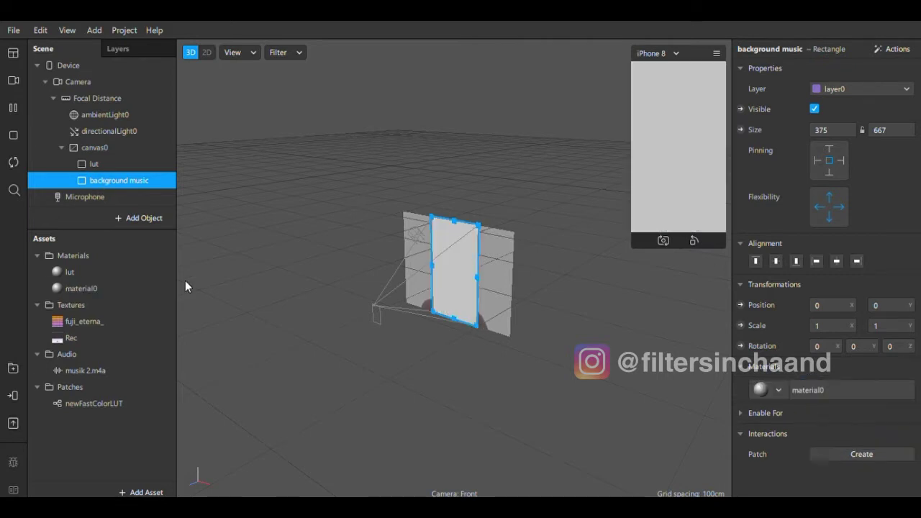
left_click(80, 288)
left_click(80, 289)
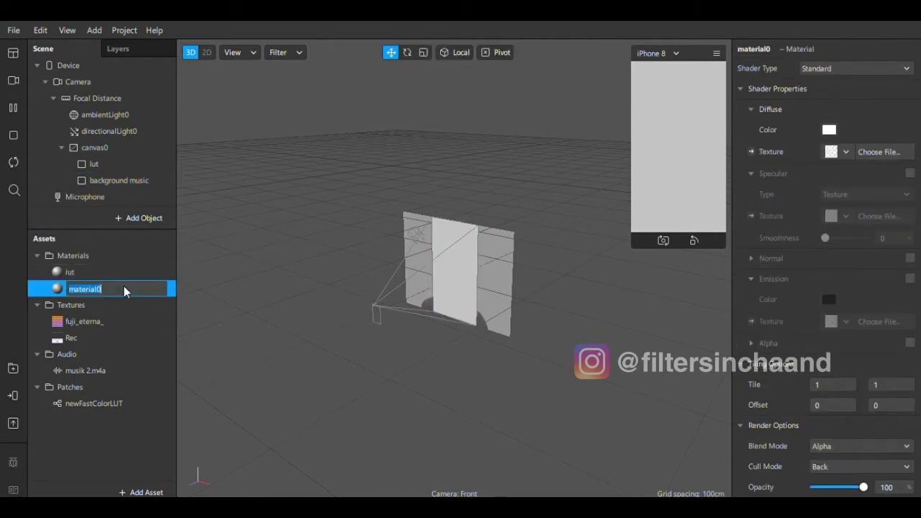
key("BackSpace")
type("background music")
key("Return")
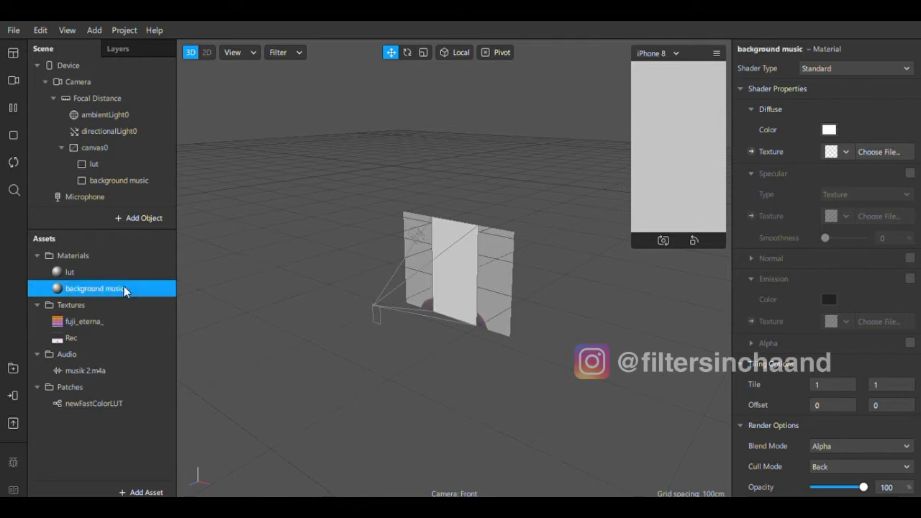
left_click(818, 69)
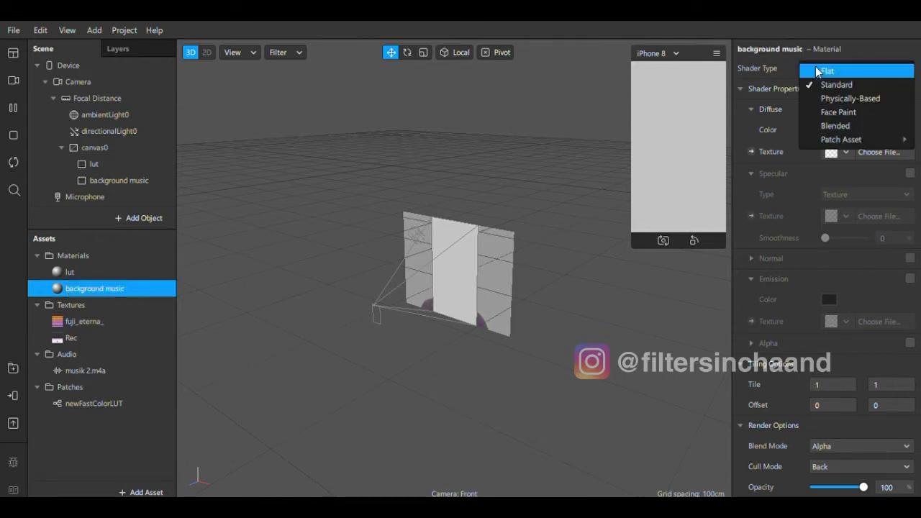
left_click(825, 71)
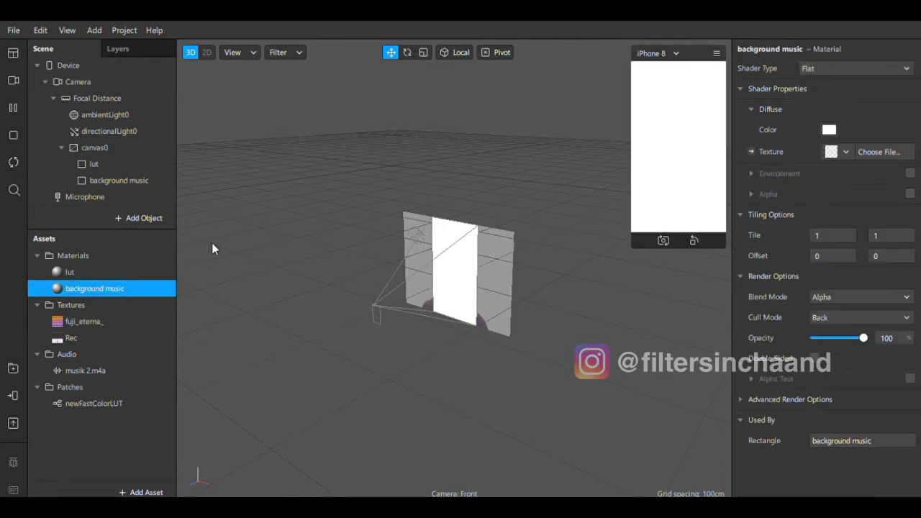
Step: Create a patch for the lut material's diffuse texture and extract a texture from the Camera
left_click(108, 271)
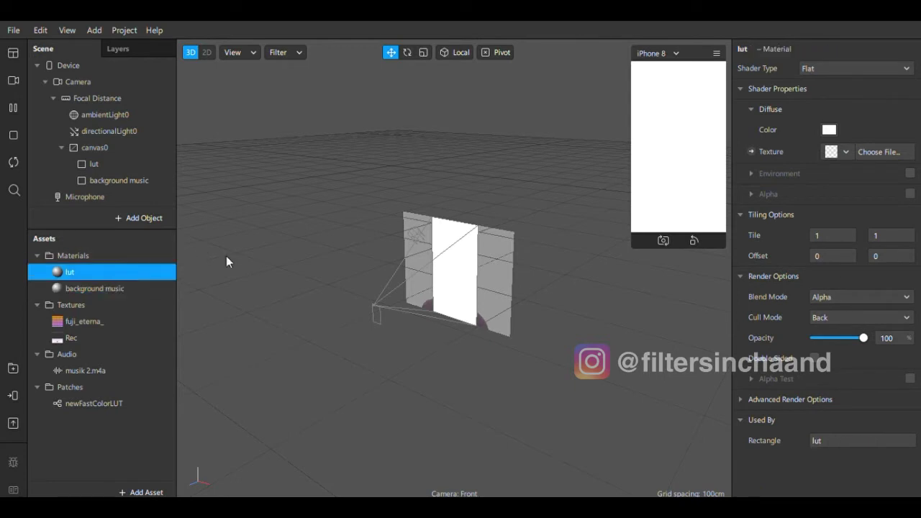
left_click(752, 152)
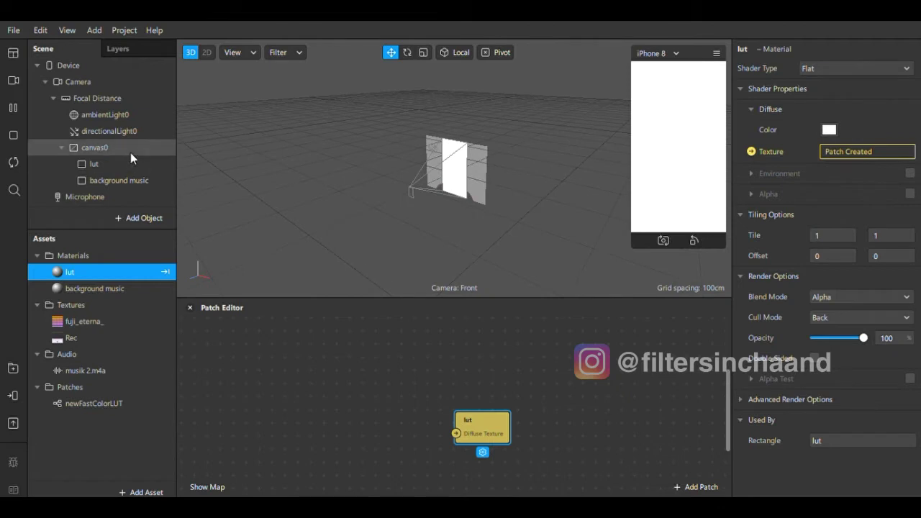
left_click(92, 83)
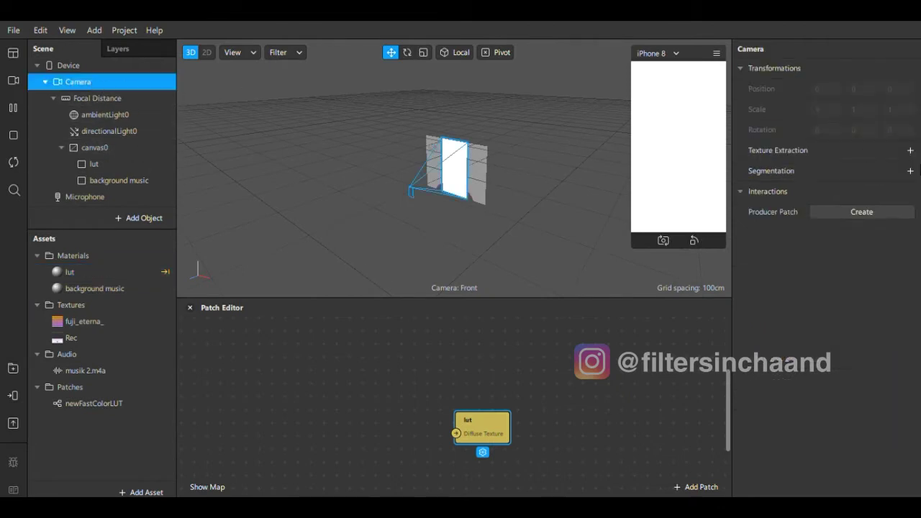
left_click(910, 151)
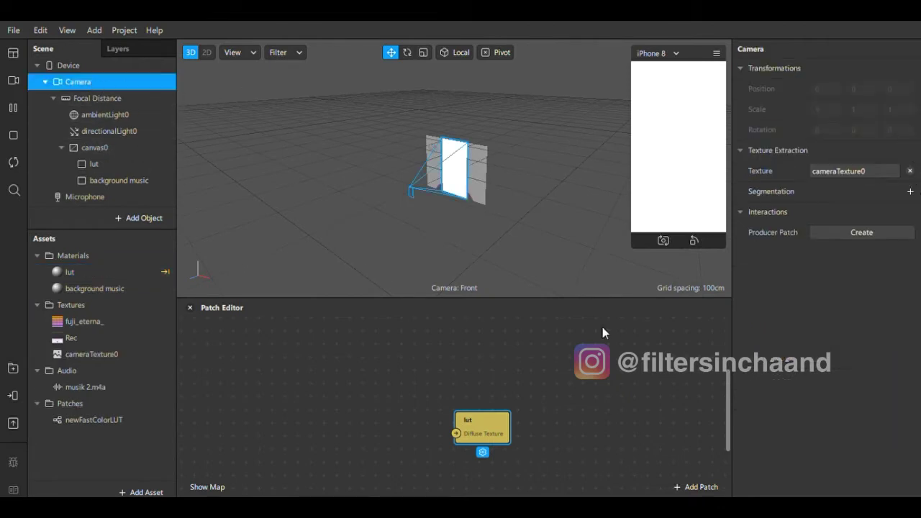
Step: Add the cameraTexture0 and newFastColorLUT assets to the patch graph and line them up in front of the lut patch
left_click_drag(486, 436, 450, 368)
left_click(385, 372)
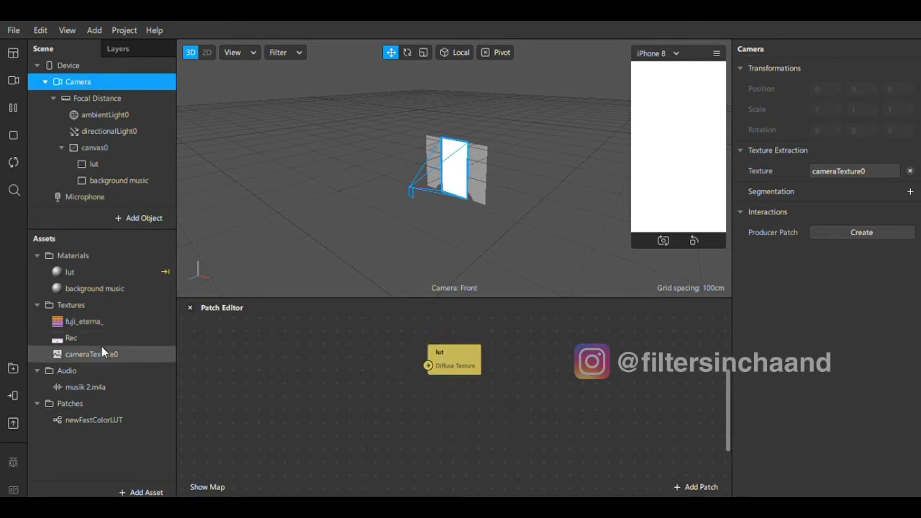
left_click(92, 356)
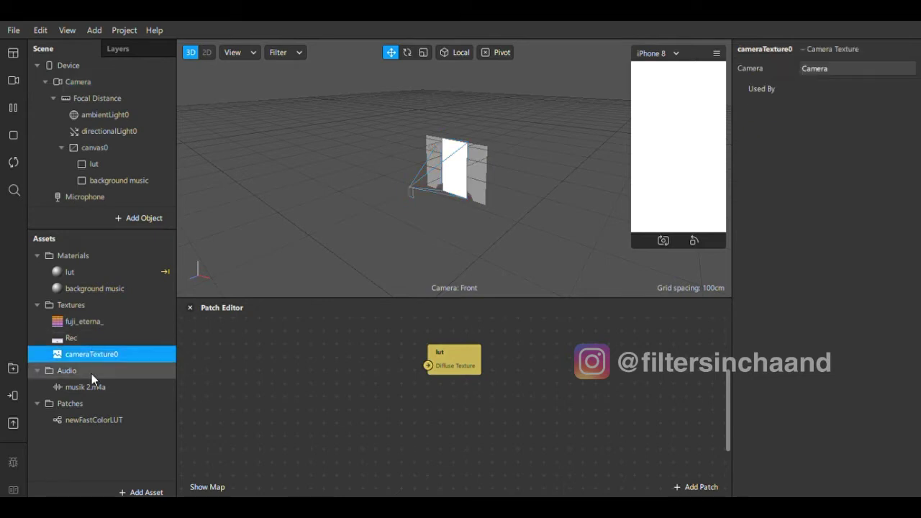
left_click(100, 419, "ctrl")
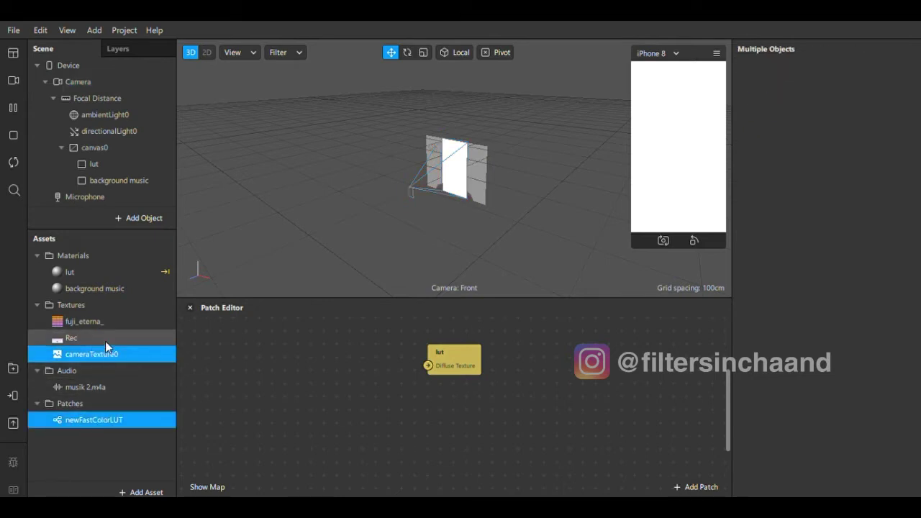
left_click_drag(102, 354, 391, 366)
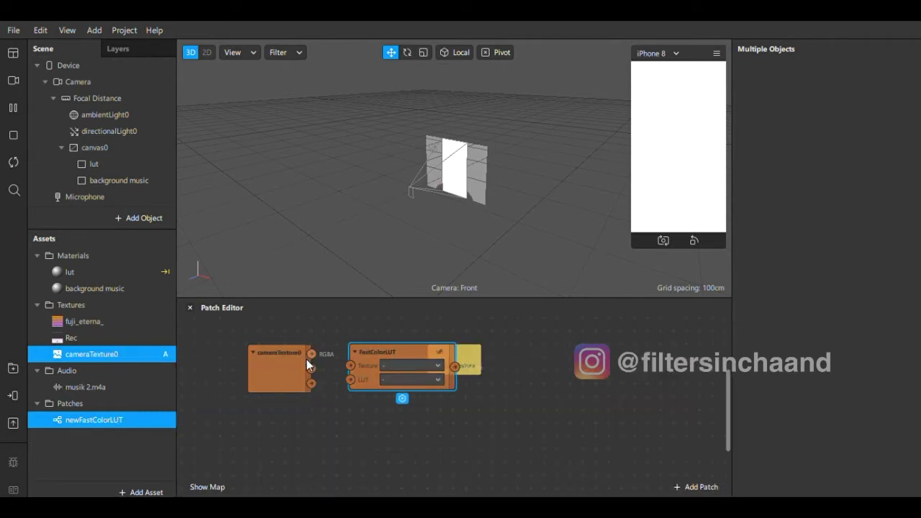
left_click_drag(293, 361, 256, 362)
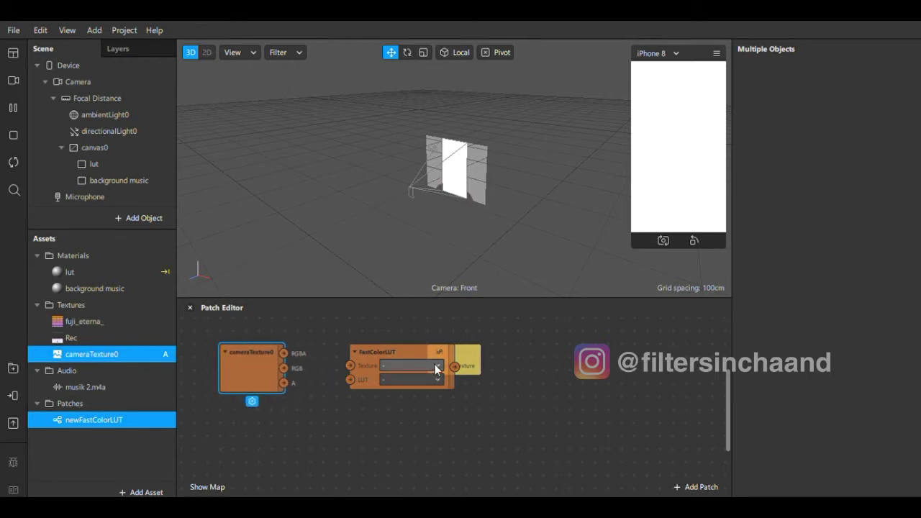
left_click_drag(410, 353, 360, 352)
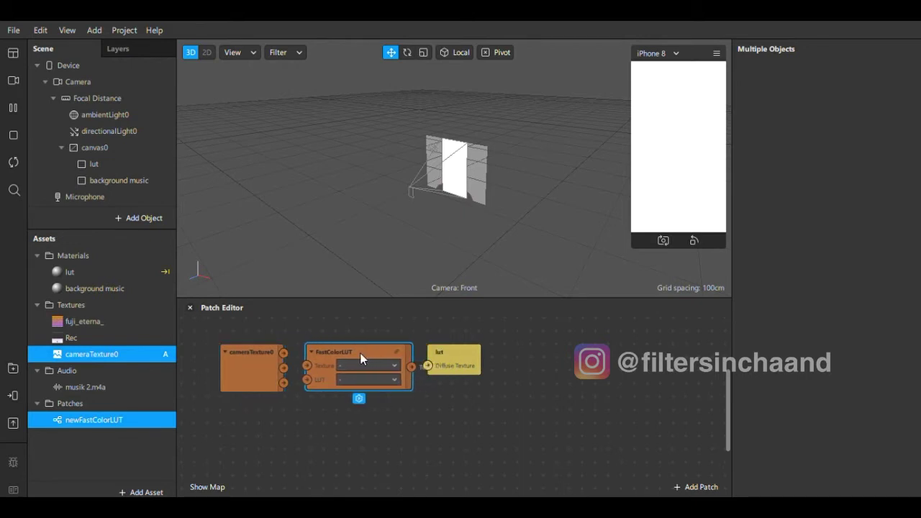
Step: Connect cameraTexture0's RGBA output to FastColorLUT's Texture input, set its LUT to fuji_eterna_, and wire its output to the lut Diffuse Texture
left_click_drag(284, 353, 312, 366)
left_click(361, 381)
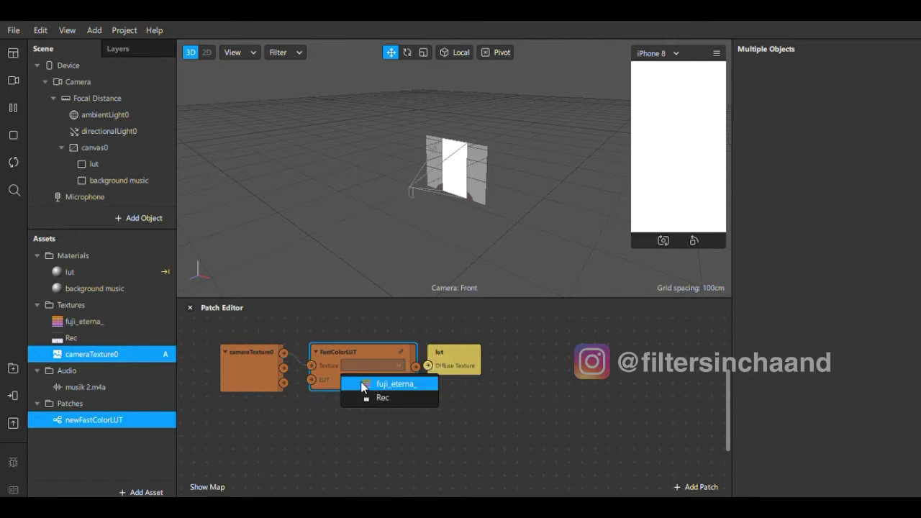
left_click(377, 384)
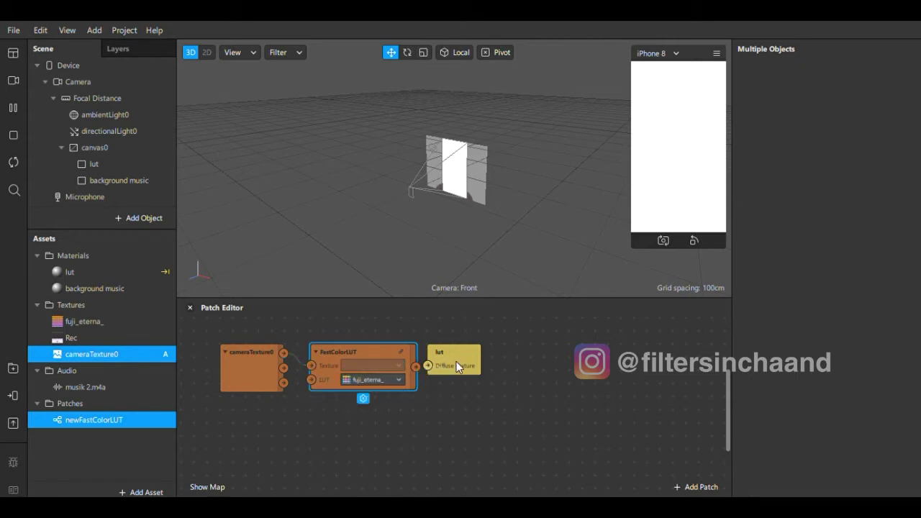
left_click_drag(457, 362, 480, 362)
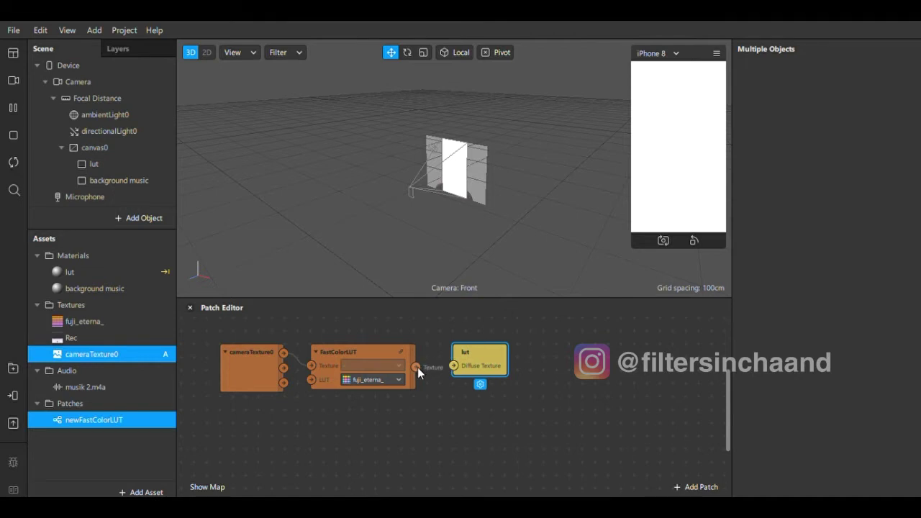
left_click_drag(416, 367, 453, 367)
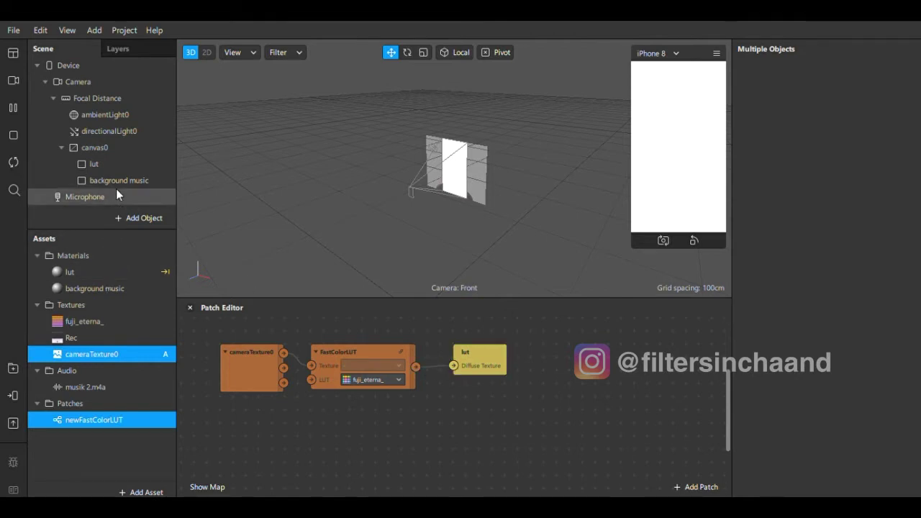
Step: Assign the Rec texture to the background music material's diffuse texture
left_click(121, 164)
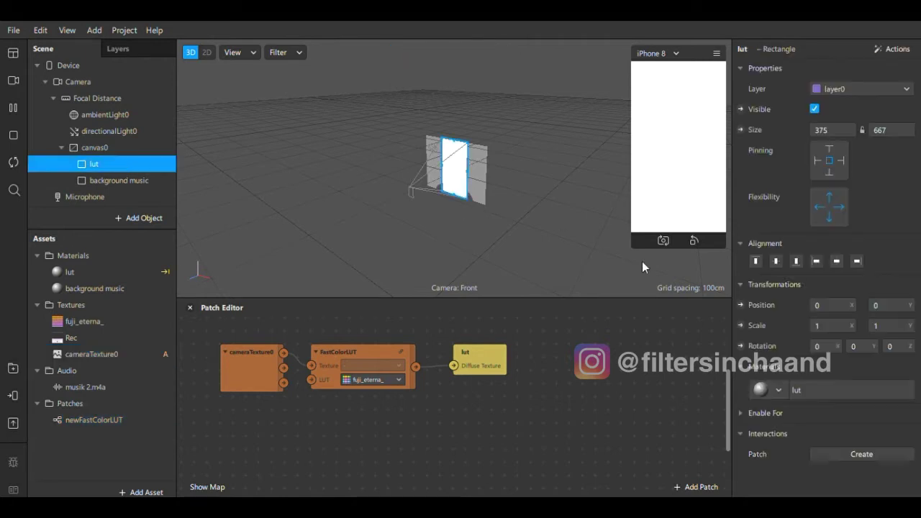
left_click(146, 184)
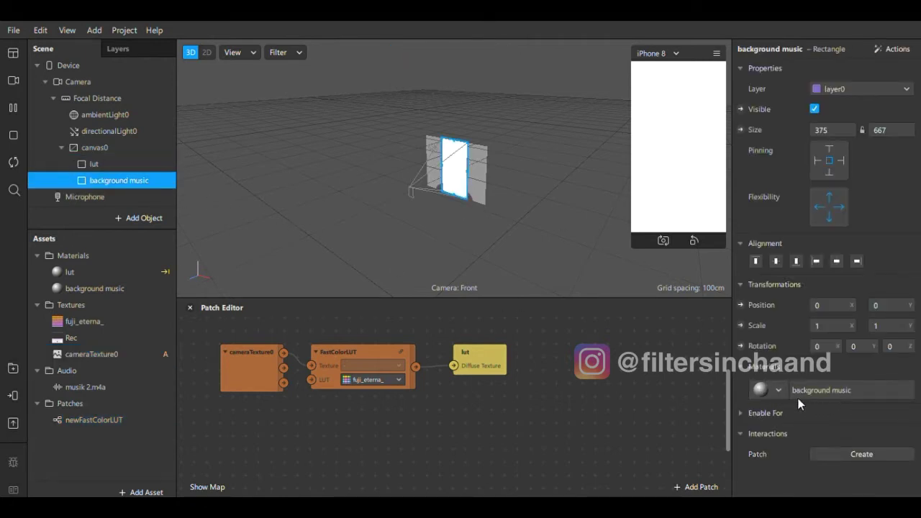
double_click(91, 288)
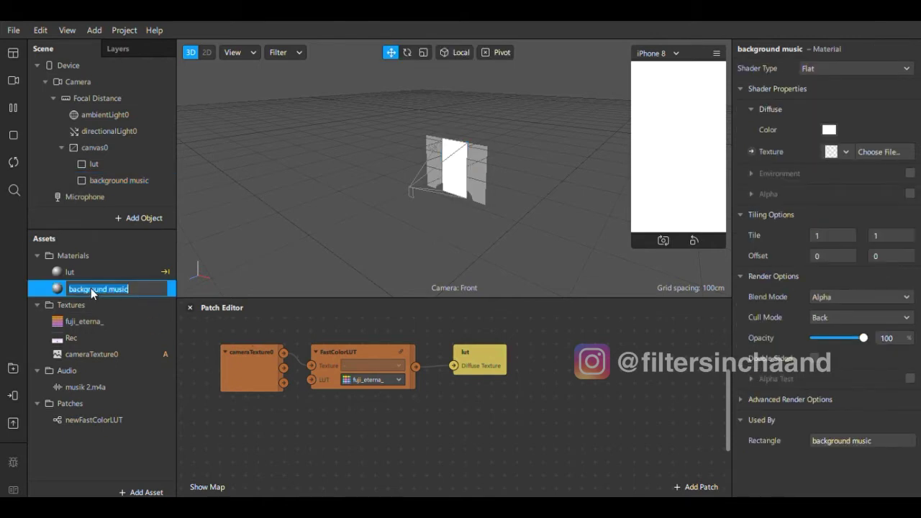
key("Return")
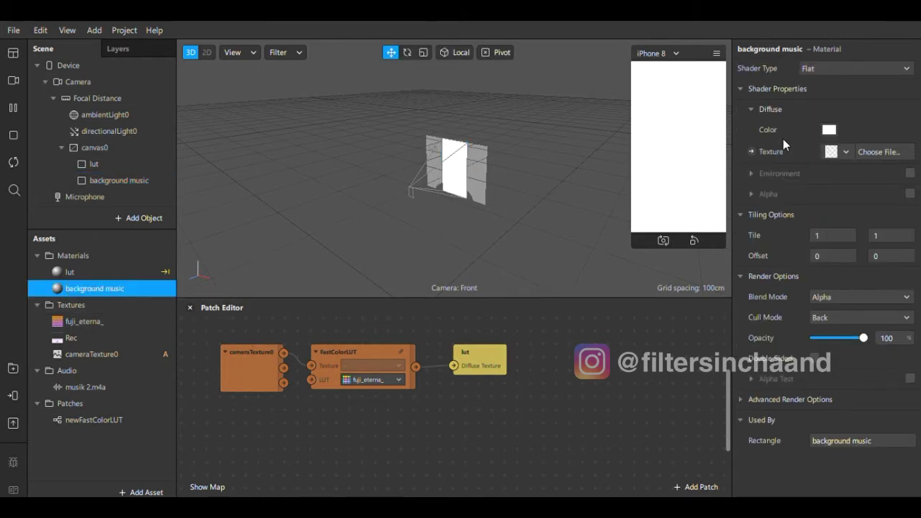
left_click(847, 152)
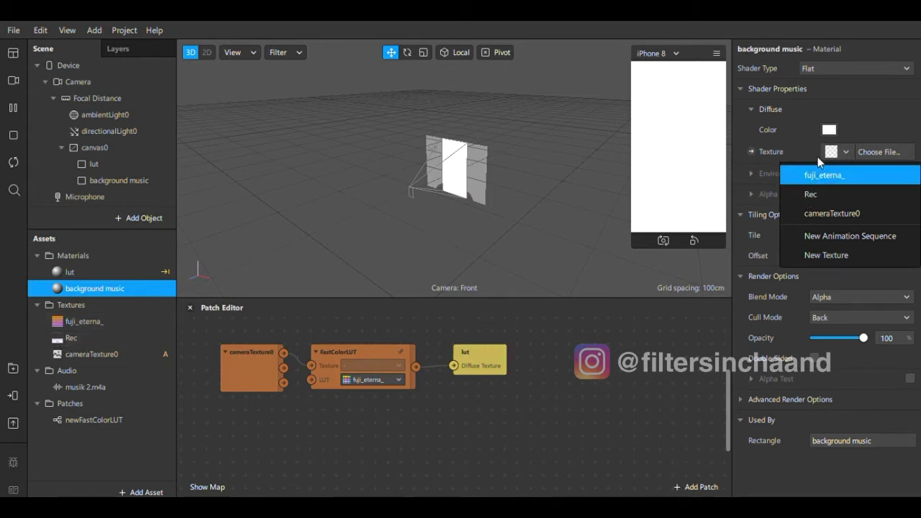
left_click(812, 195)
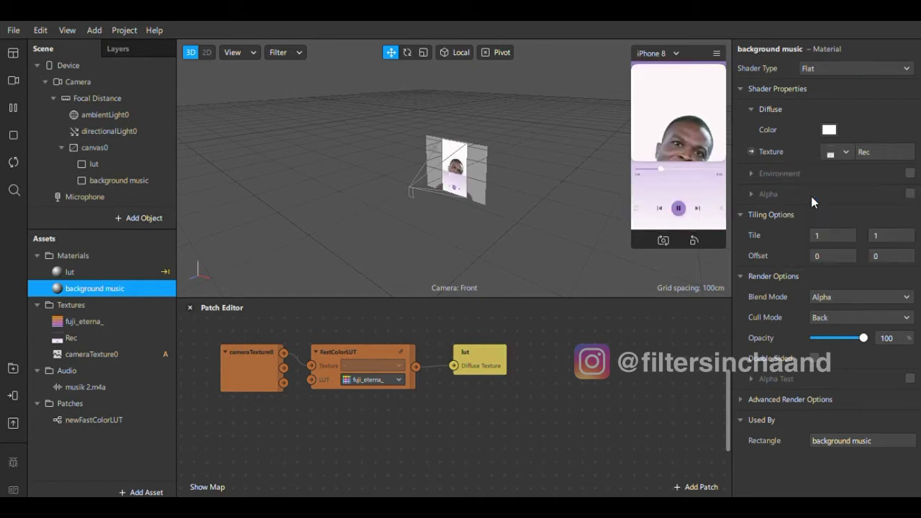
Step: Enlarge the device preview and view the canvas head-on at closer range in the viewport
left_click_drag(642, 258, 621, 320)
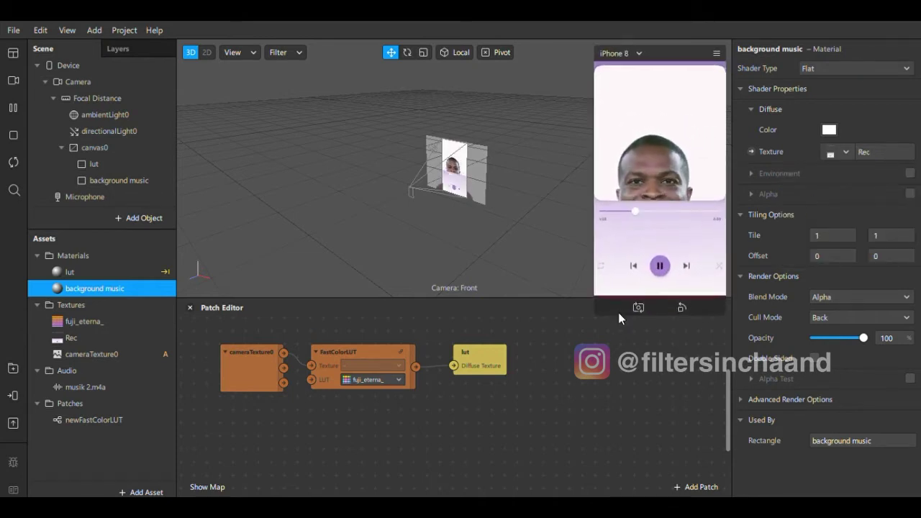
left_click(249, 53)
left_click(263, 176)
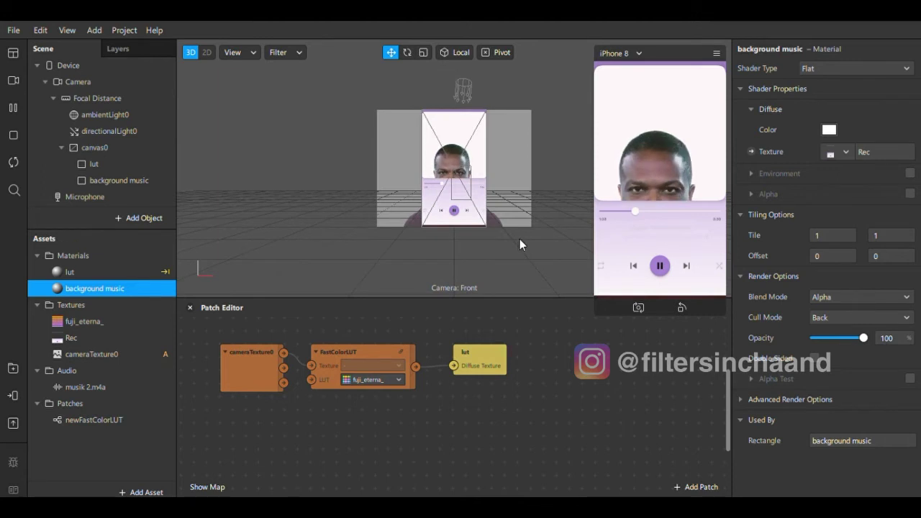
scroll(520, 243, "up", 2)
scroll(519, 239, "up", 2)
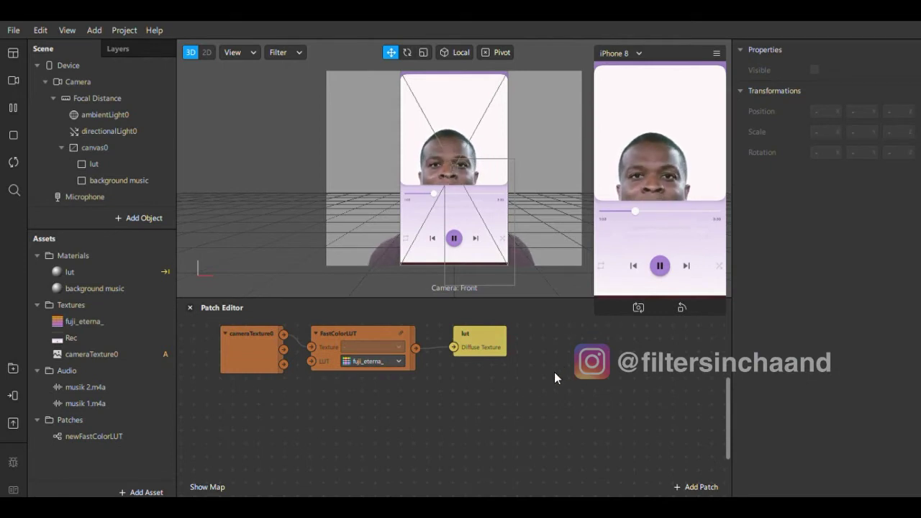
Step: Add an audio playback controller asset and rename it musik 1
left_click(147, 492)
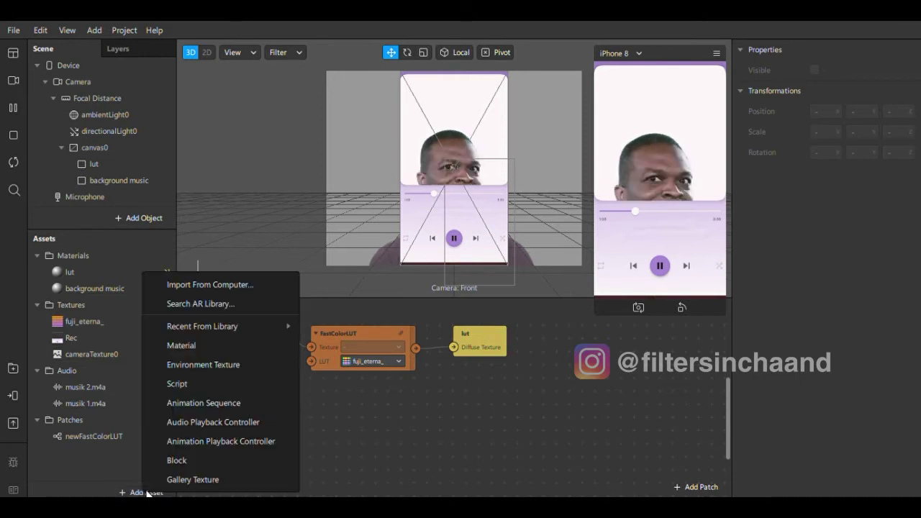
left_click(226, 423)
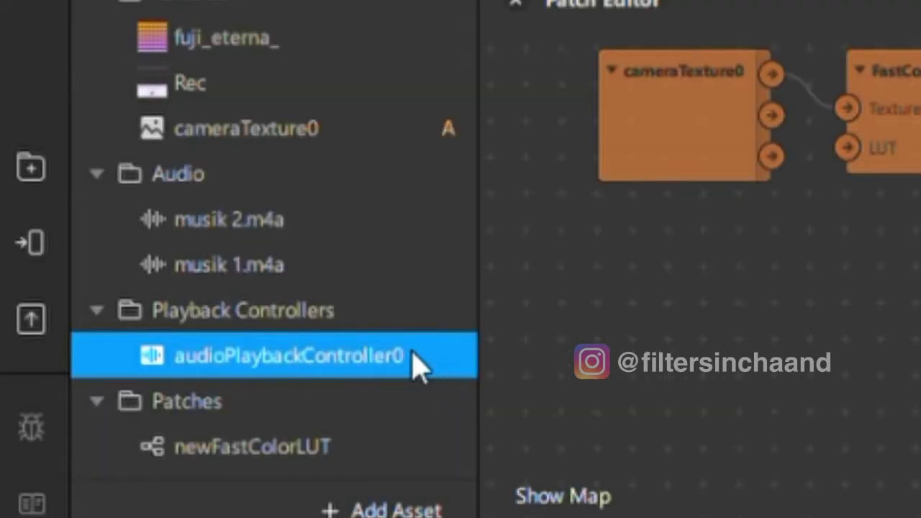
double_click(418, 367)
key("BackSpace")
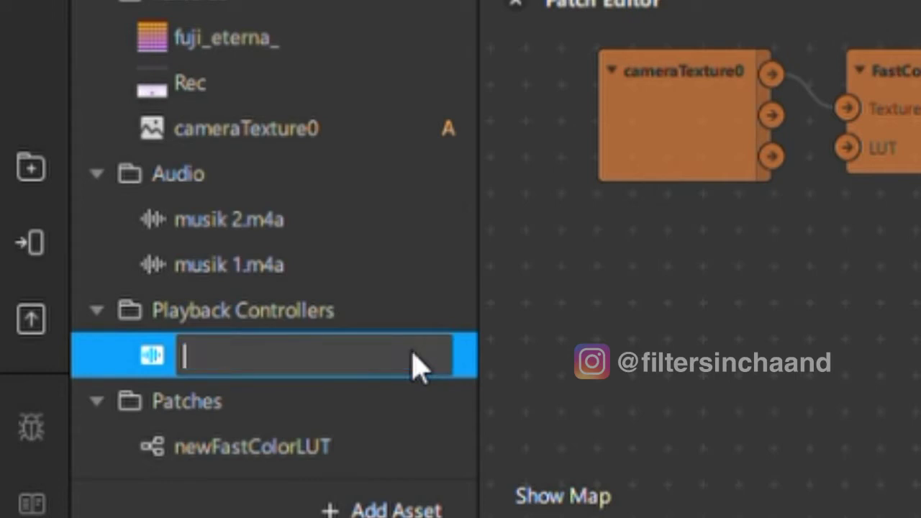
type("musik ")
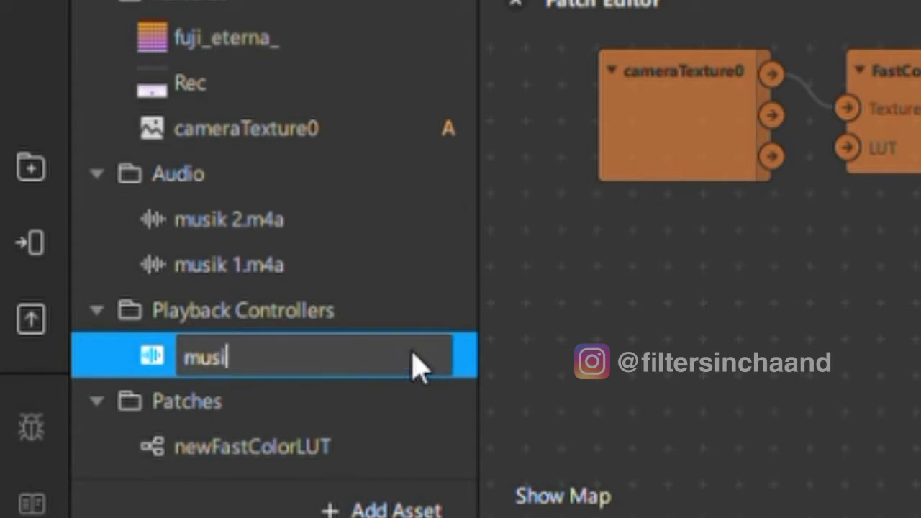
type("1")
key("Return")
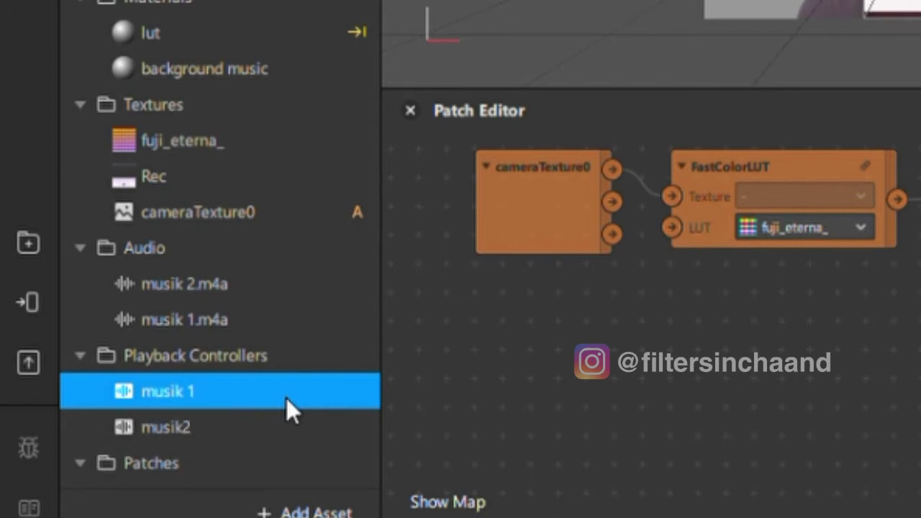
Step: Set the musik 1 playback controller's audio to musik 1.m4a
left_click(267, 425)
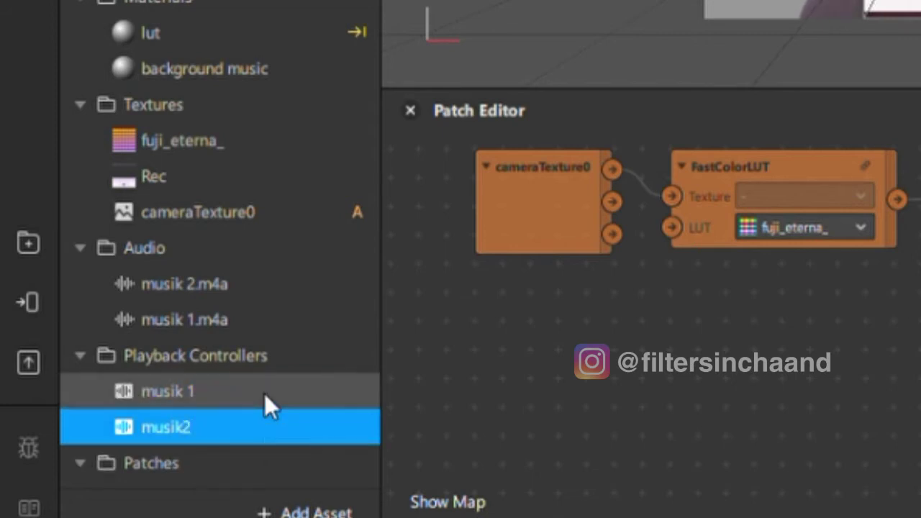
left_click(265, 394)
left_click(827, 70)
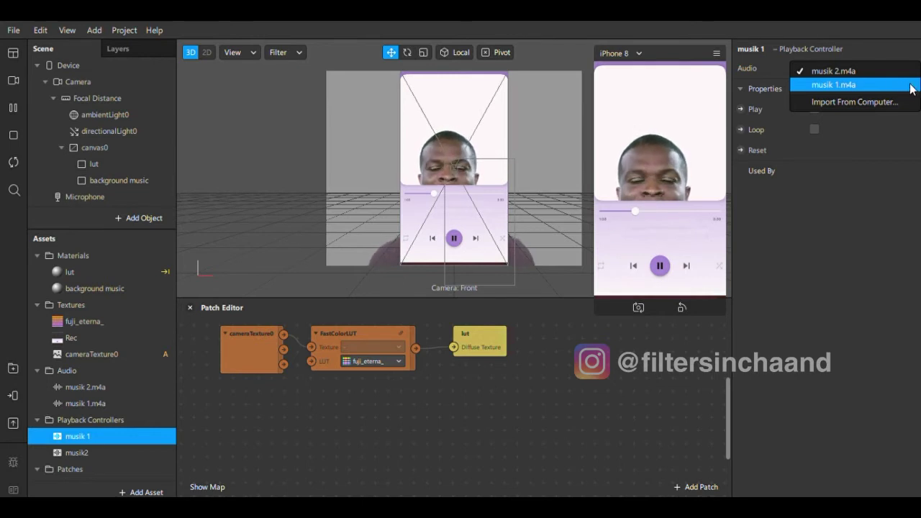
left_click(904, 85)
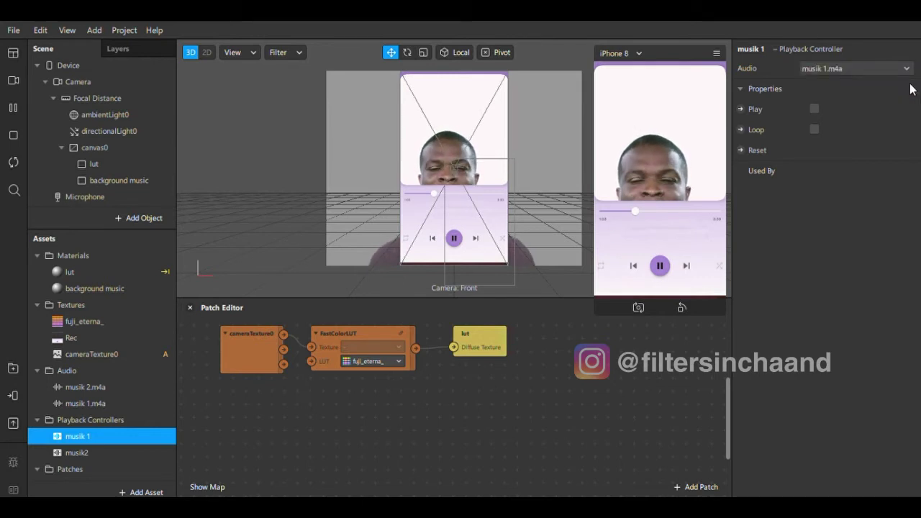
Step: Choose musik 2.m4a as the musik2 playback controller's audio and check both controllers' settings
left_click(133, 454)
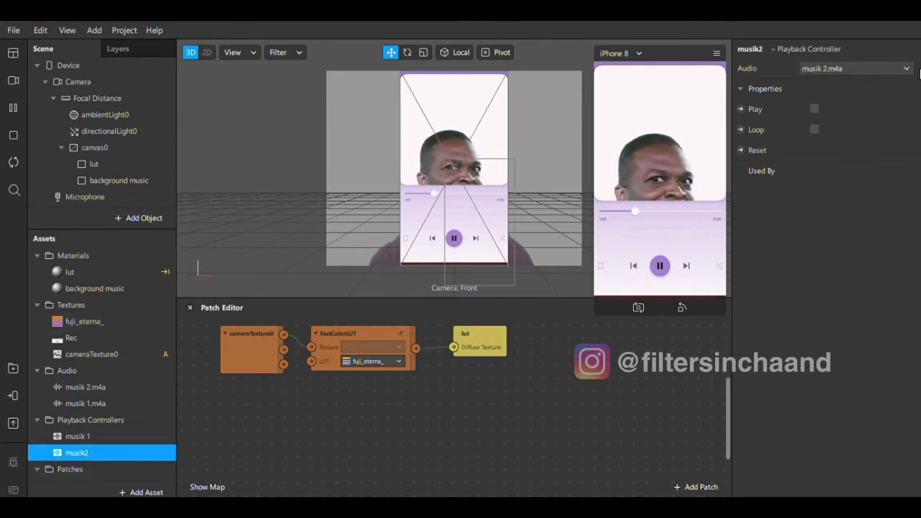
left_click(898, 69)
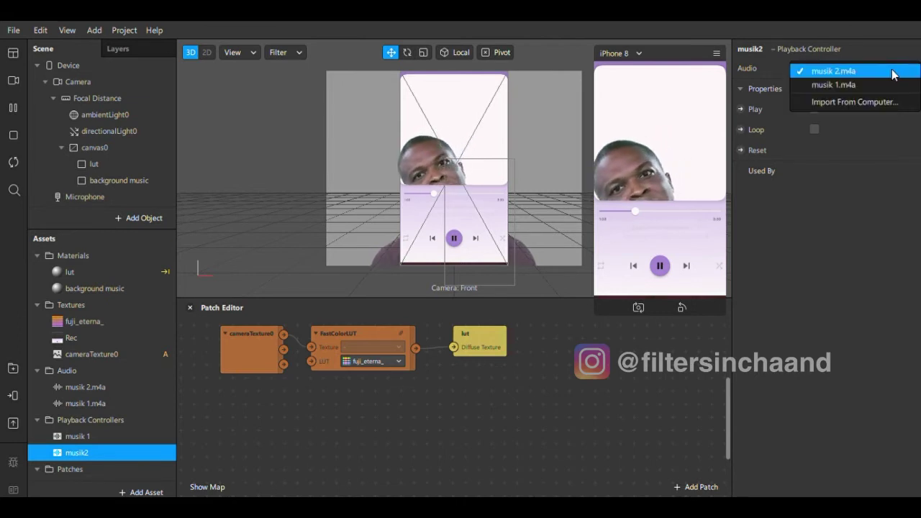
left_click(893, 72)
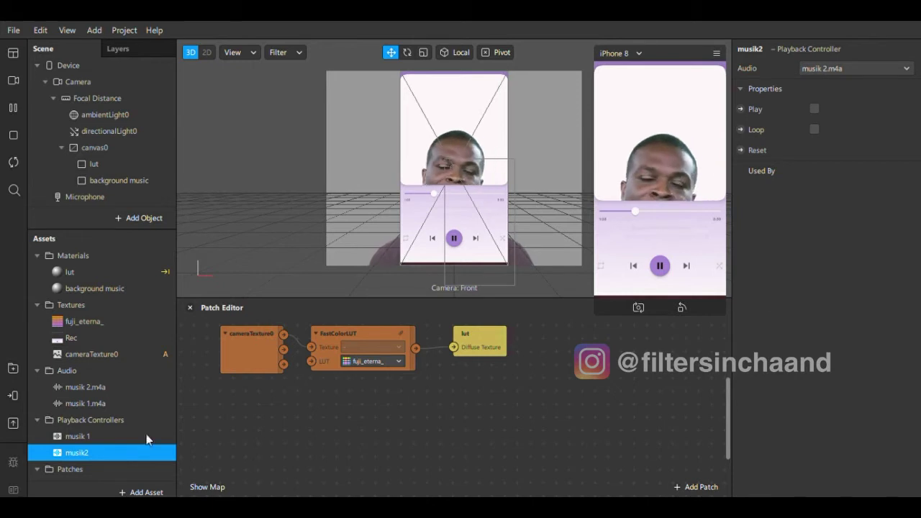
left_click(72, 435)
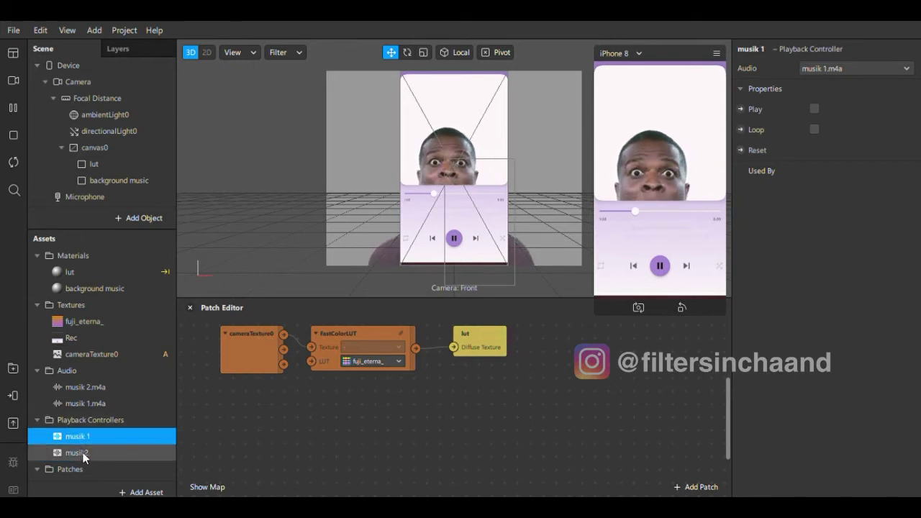
left_click(83, 455)
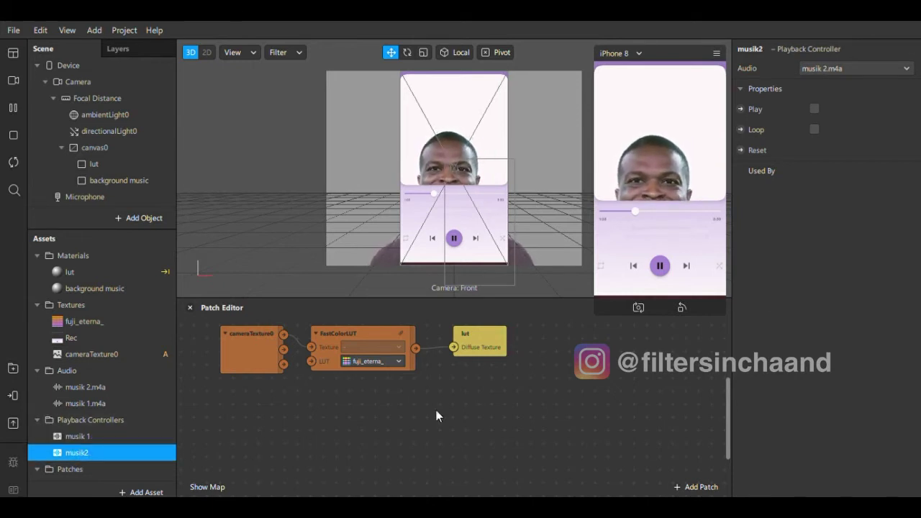
Step: Add a Screen Tap patch and place it in the empty graph area below the cameraTexture0 patch
left_click_drag(725, 405, 726, 422)
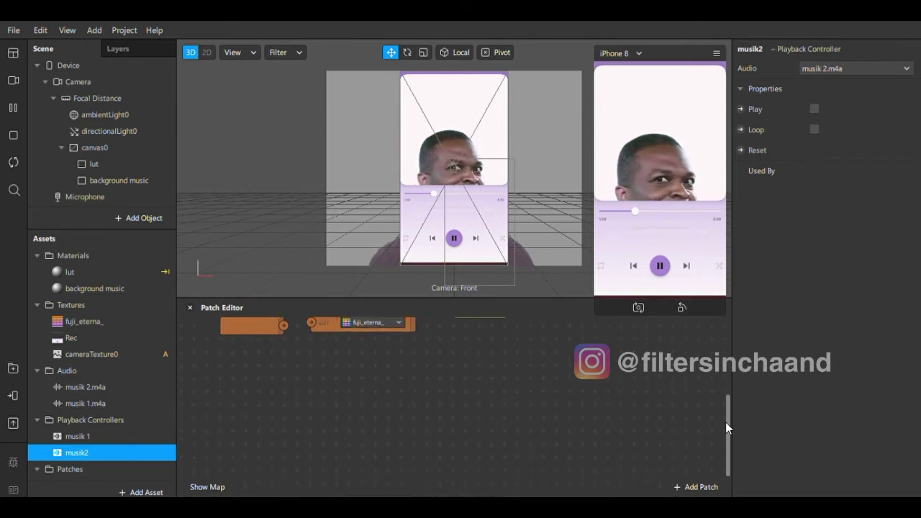
left_click(707, 488)
left_click(874, 463)
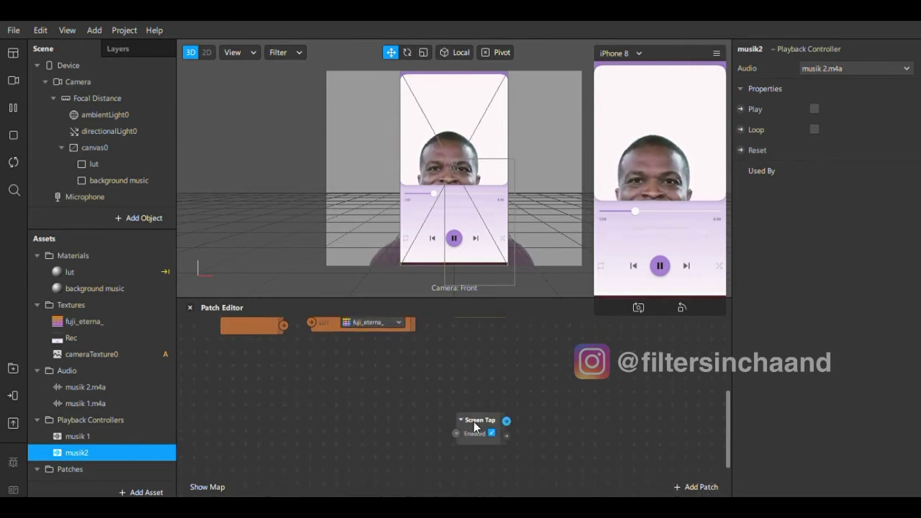
left_click_drag(475, 426, 301, 412)
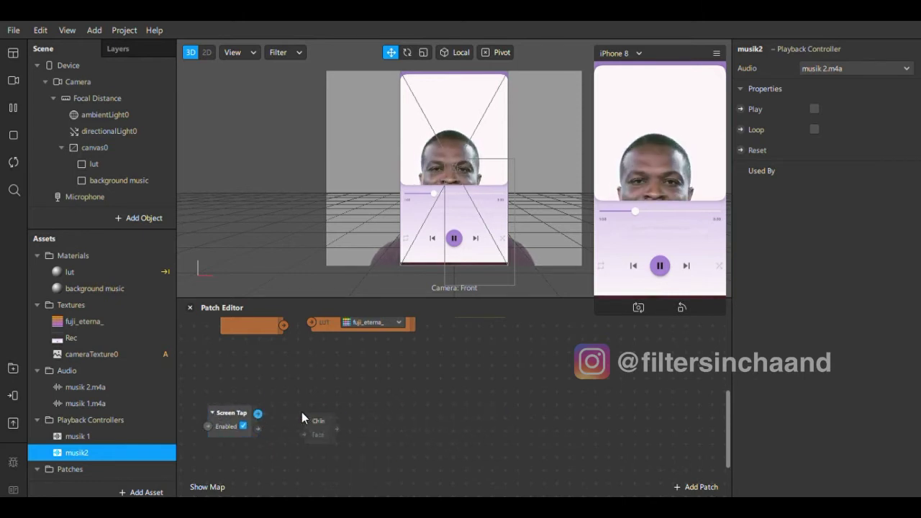
Step: Add a Counter patch whose Increase input is fed by the Screen Tap patch
type("ou")
key("Return")
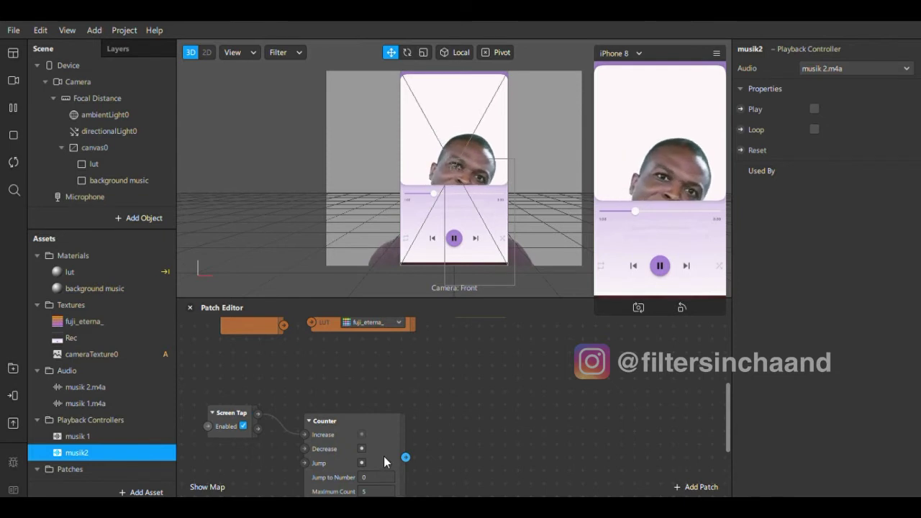
Step: Add an Equals Exactly patch fed by the Counter's output and duplicate it, placing the copy directly below
left_click_drag(383, 456, 452, 372)
type("eq")
key("Return")
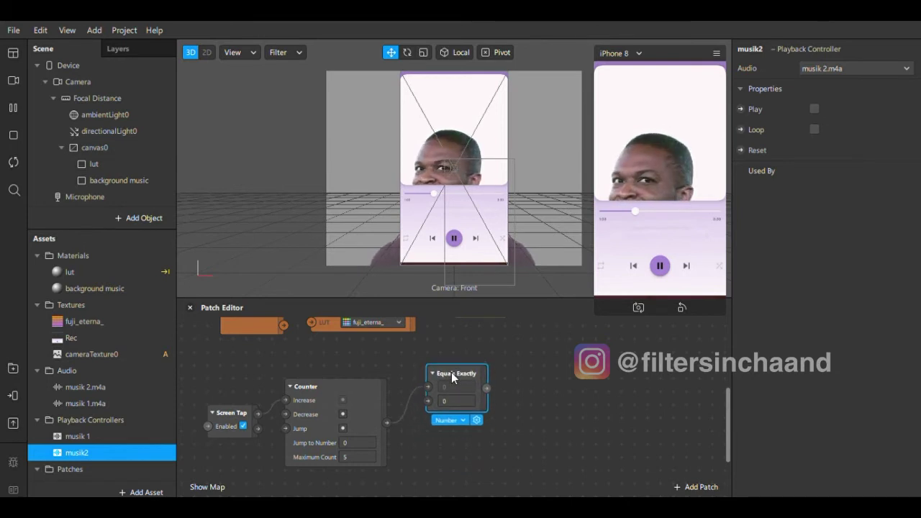
key("ctrl+d")
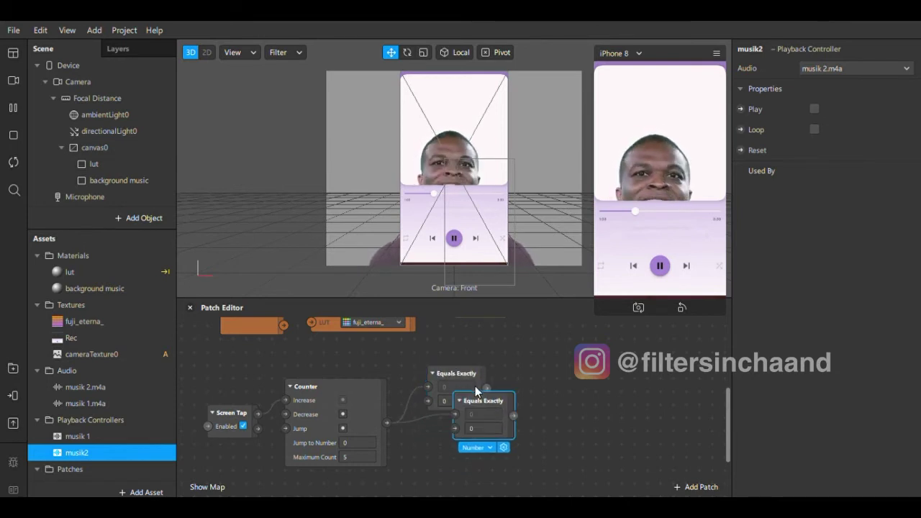
left_click_drag(482, 400, 453, 427)
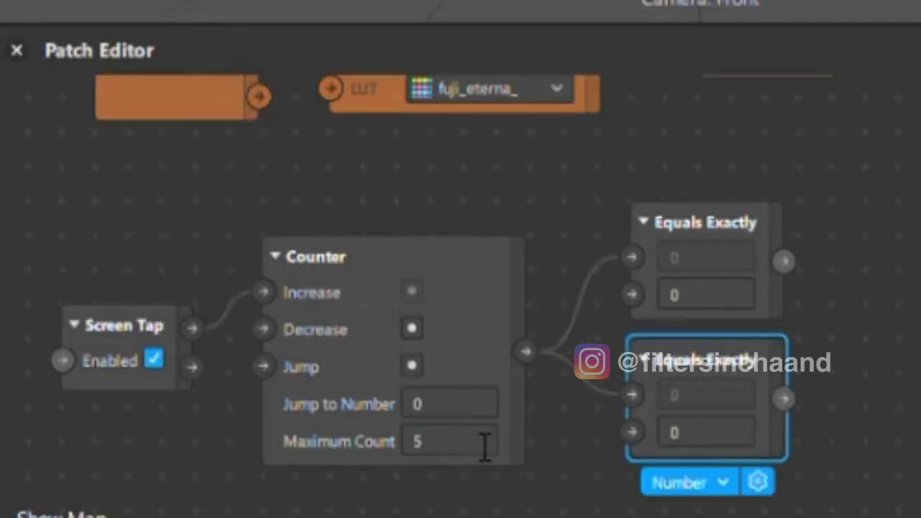
Step: Set the Counter patch's Maximum Count to 2
left_click(370, 456)
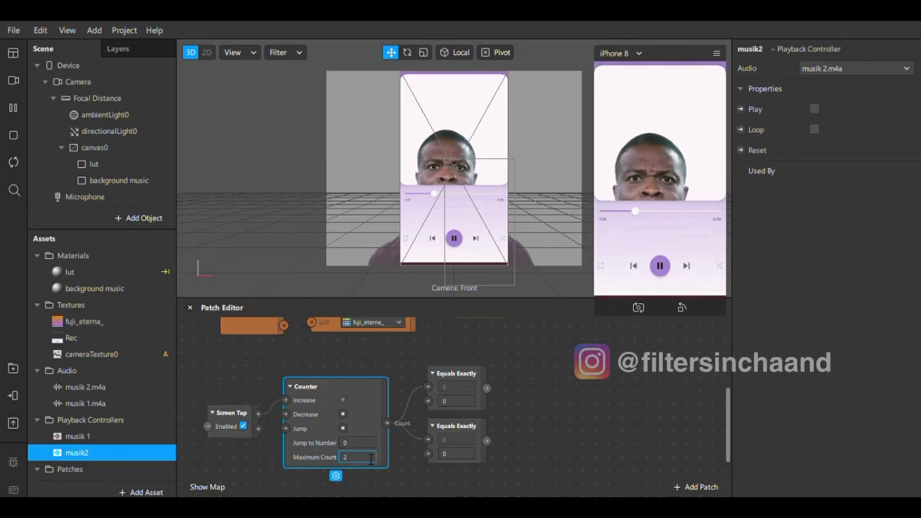
key("Return")
left_click(599, 436)
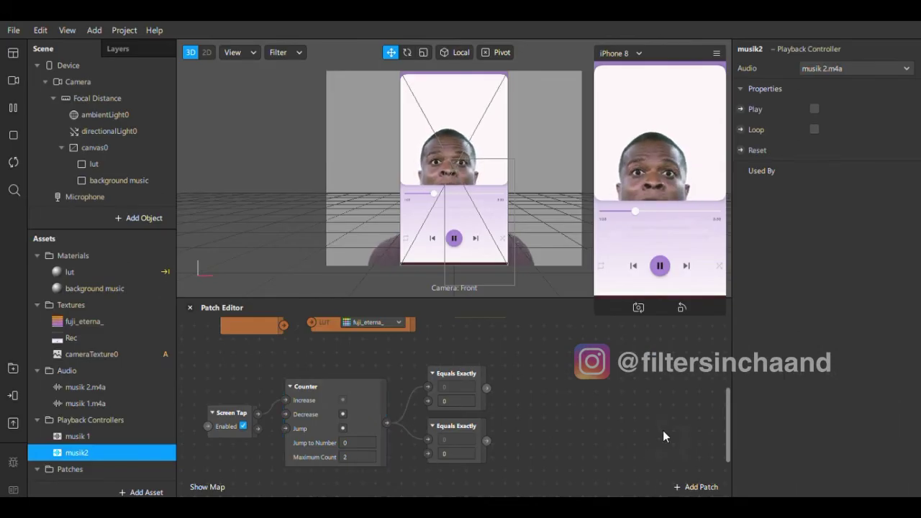
Step: Add a Pulse patch after the upper Equals Exactly patch, and place a Single-Clip Controller with its Play input connected to the Pulse
left_click_drag(728, 419, 727, 426)
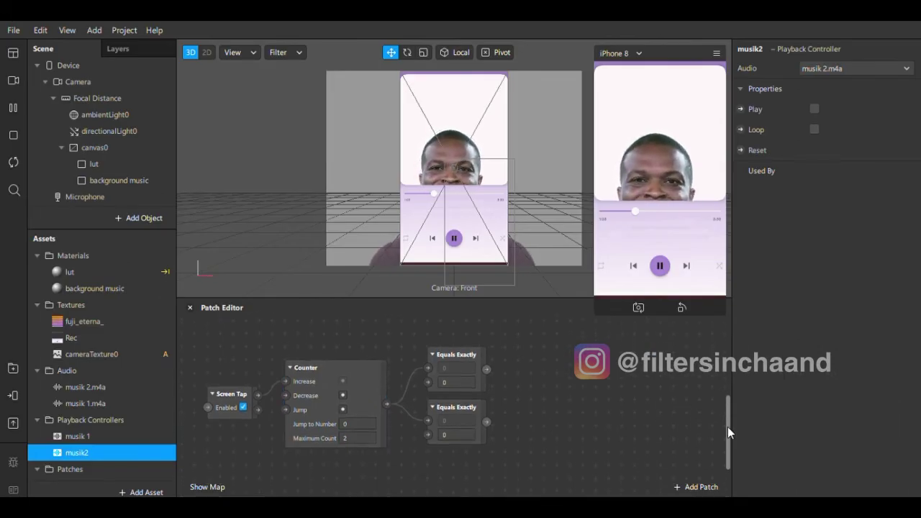
left_click_drag(413, 498, 453, 498)
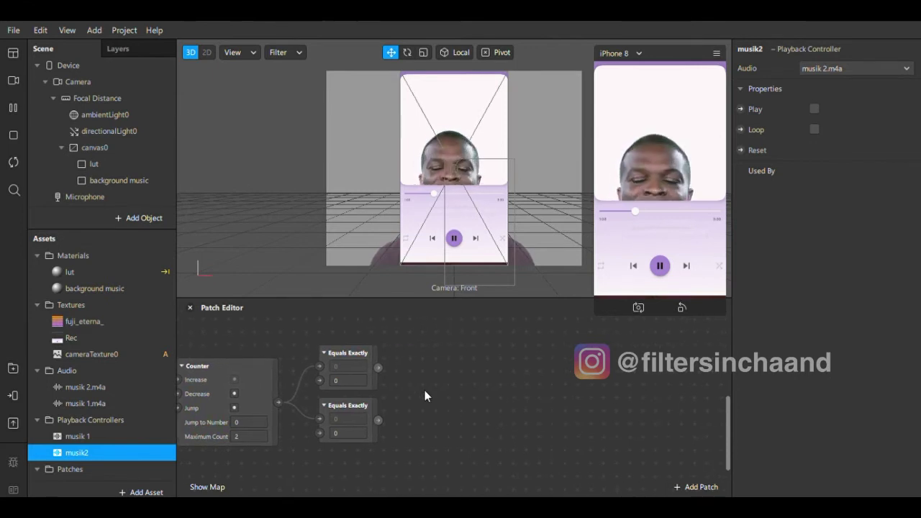
left_click_drag(378, 368, 414, 368)
type("g")
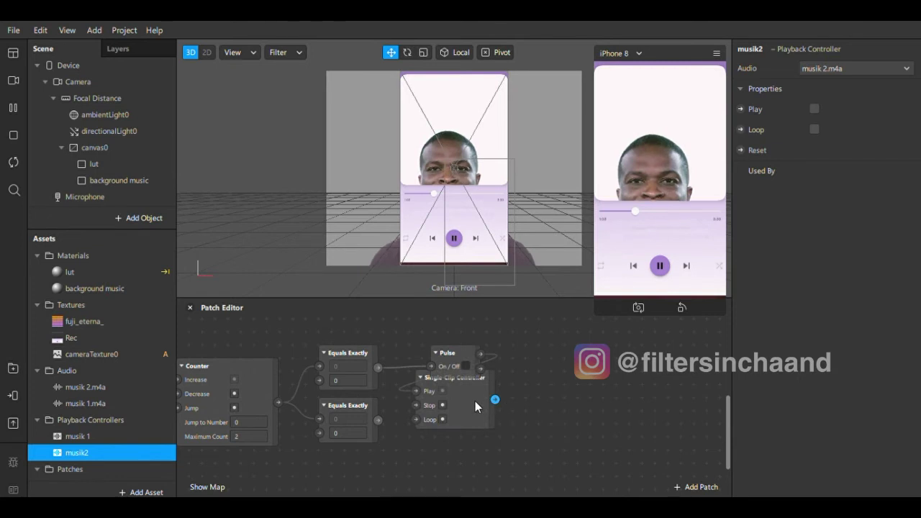
left_click_drag(469, 403, 565, 366)
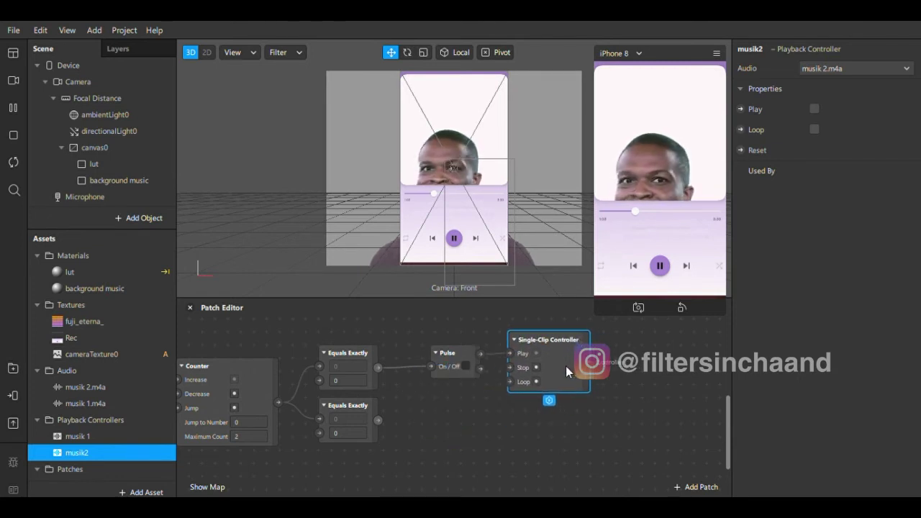
Step: Duplicate the Pulse and Single-Clip Controller pair below the originals and connect the lower Equals Exactly output to the copied Pulse
left_click_drag(442, 358, 574, 374)
left_click(411, 336)
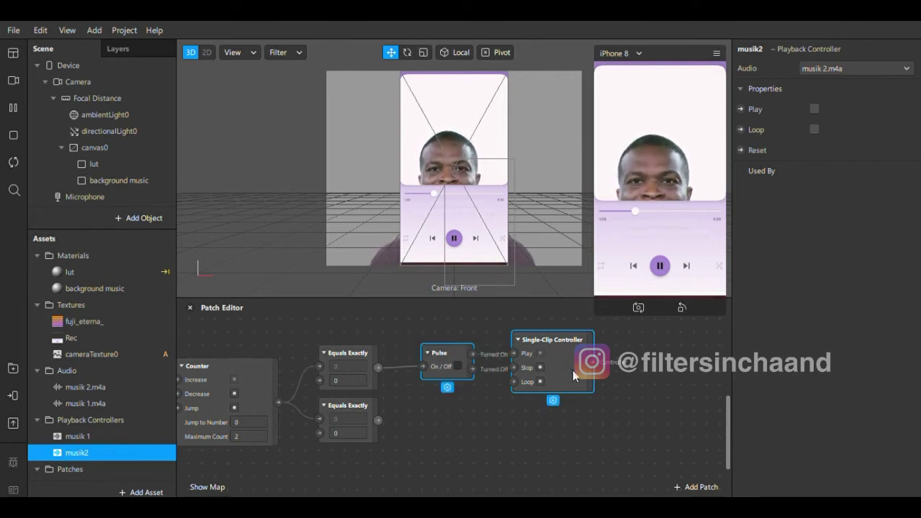
key("ctrl+d")
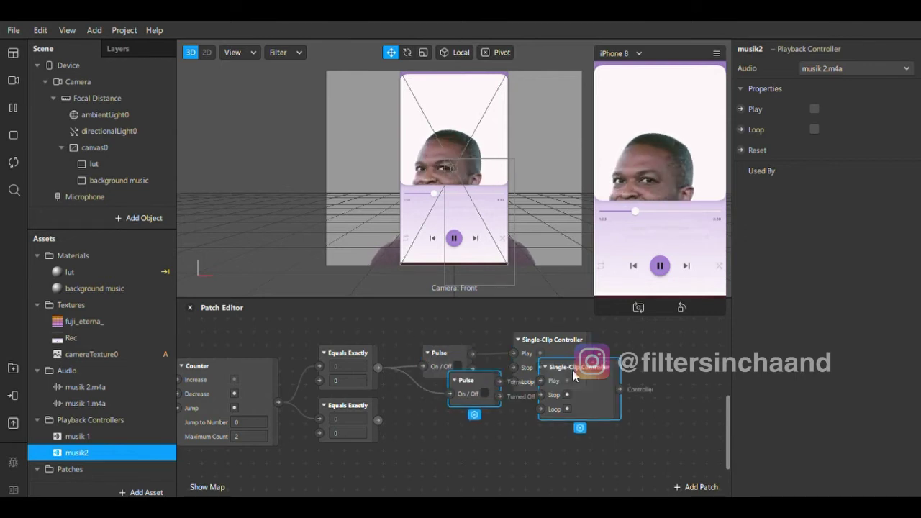
left_click_drag(582, 389, 559, 426)
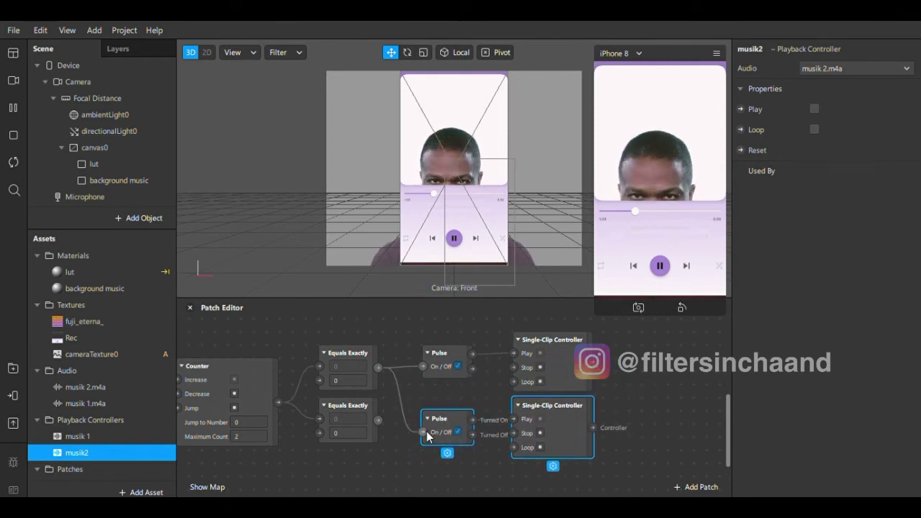
left_click_drag(378, 419, 420, 429)
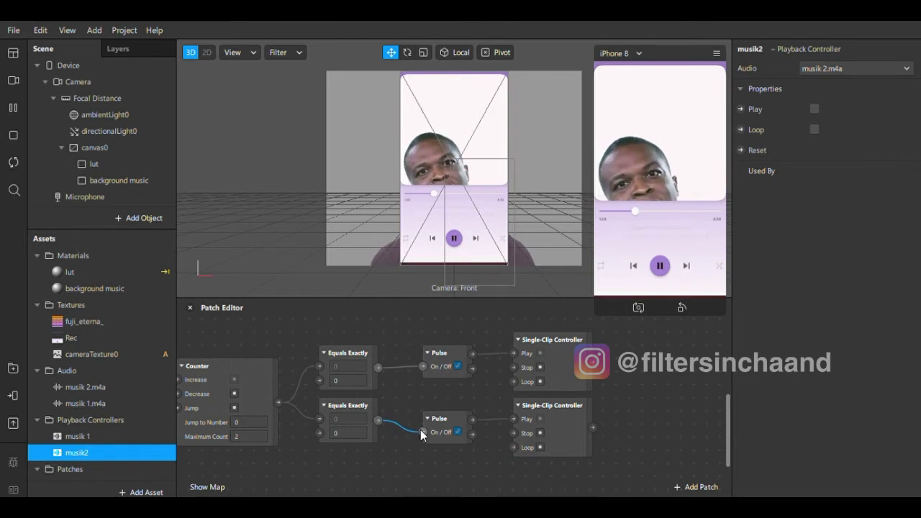
Step: Add an Audio Player patch with its Controller input fed by the upper Single-Clip Controller
scroll(455, 403, "right", 3)
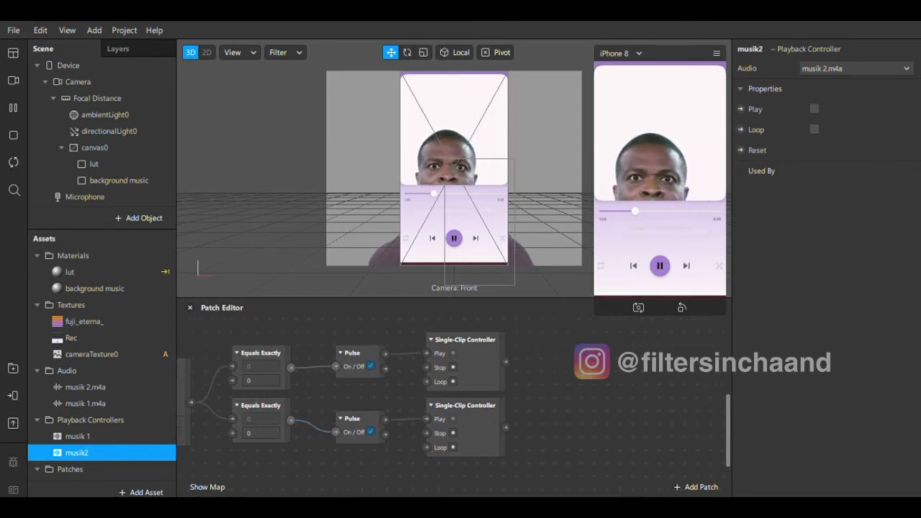
left_click_drag(472, 363, 502, 363)
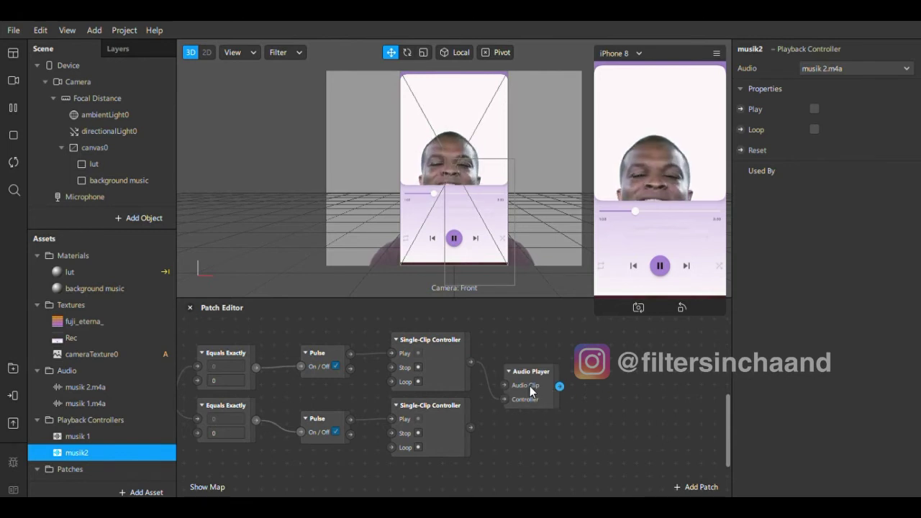
left_click_drag(531, 391, 564, 361)
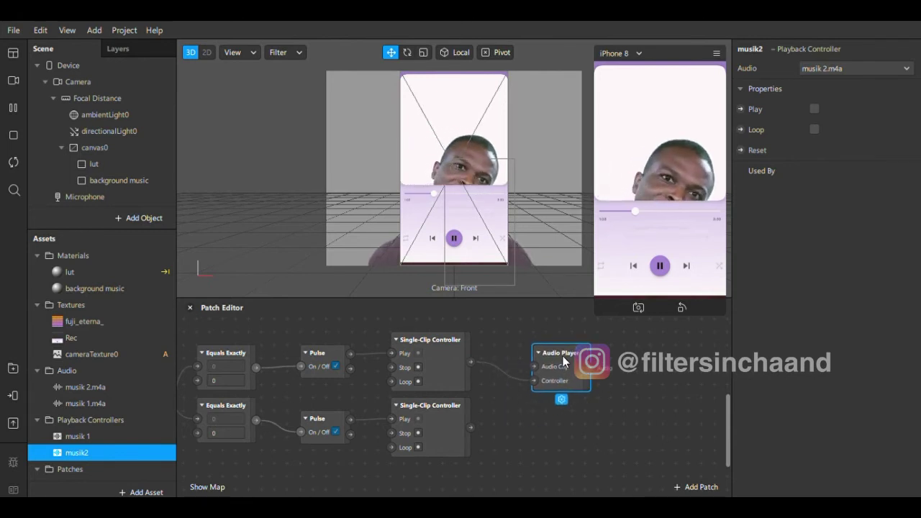
Step: Duplicate the Audio Player, connect the lower Single-Clip Controller to the copy's Controller input, and align both players in a column
key("ctrl+d")
left_click_drag(580, 382, 548, 419)
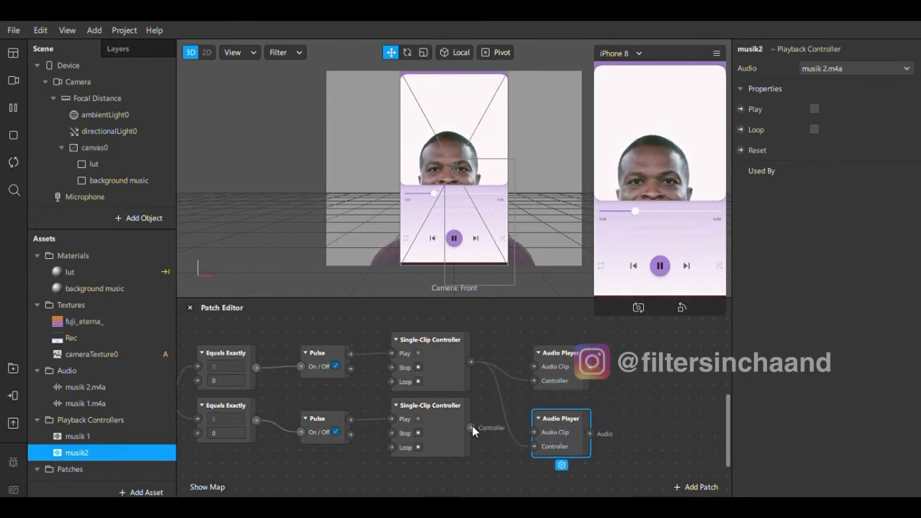
left_click_drag(471, 427, 572, 427)
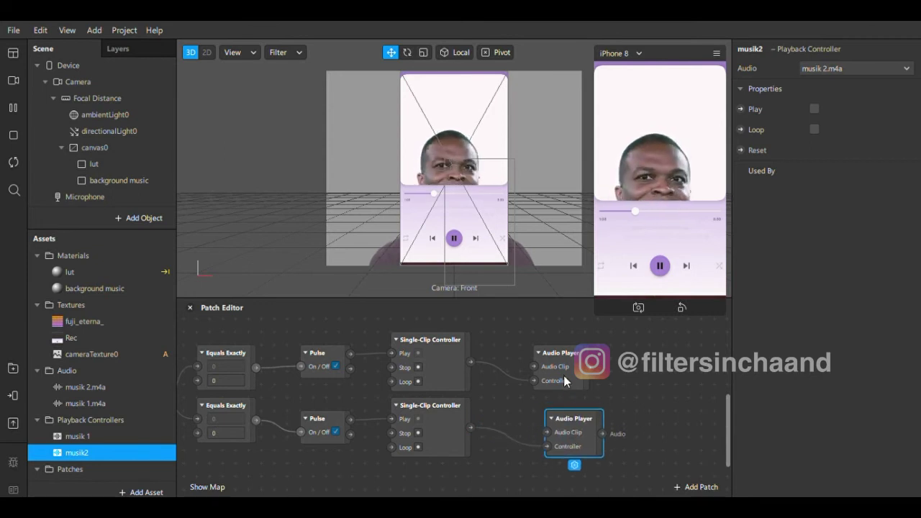
left_click_drag(564, 376, 573, 361)
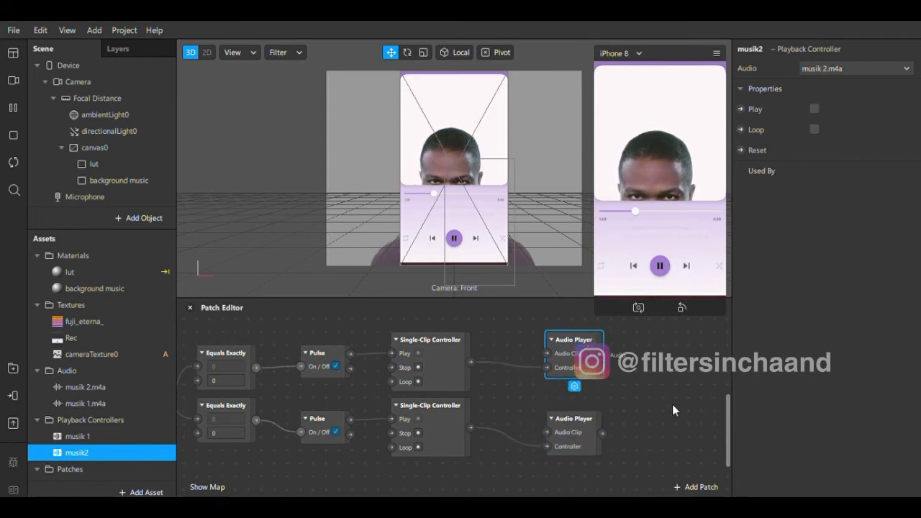
left_click(681, 409)
Step: Add a speaker object to the scene and set its audio to musik 1
scroll(628, 496, "right", 5)
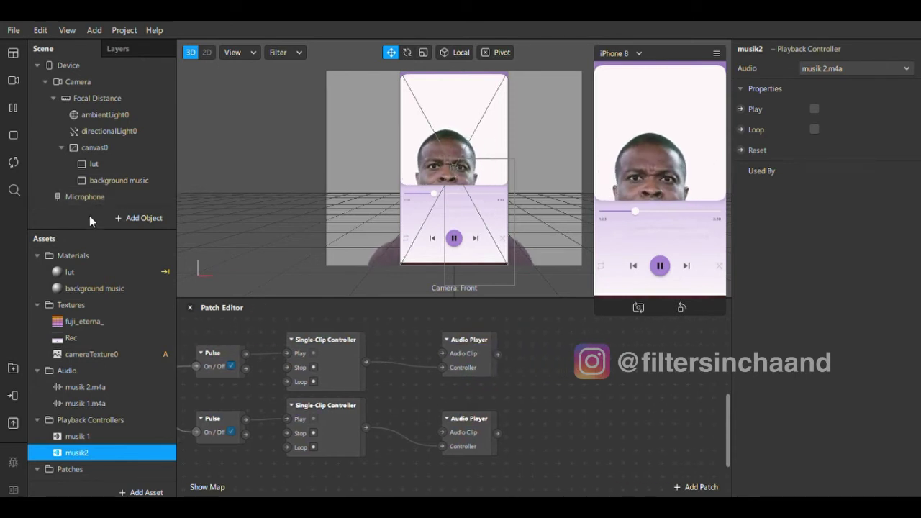
left_click_drag(99, 236, 100, 283)
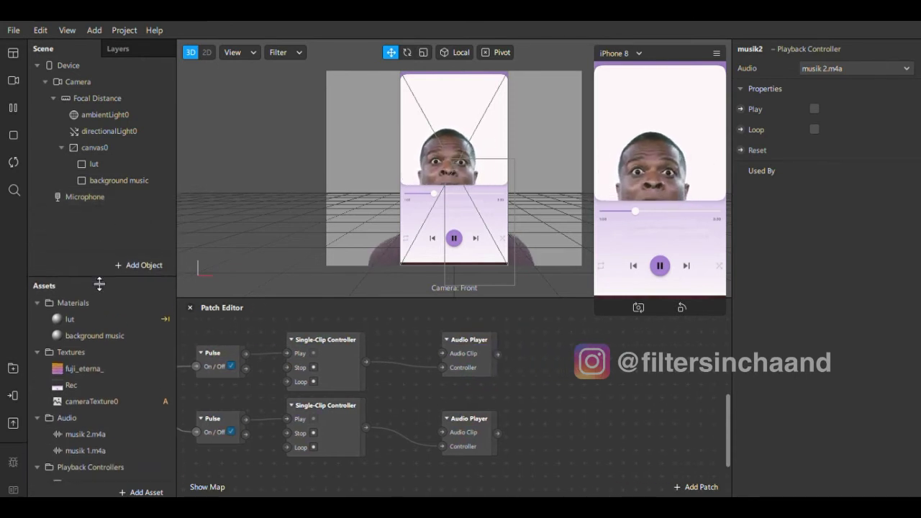
left_click(128, 262)
left_click(111, 229)
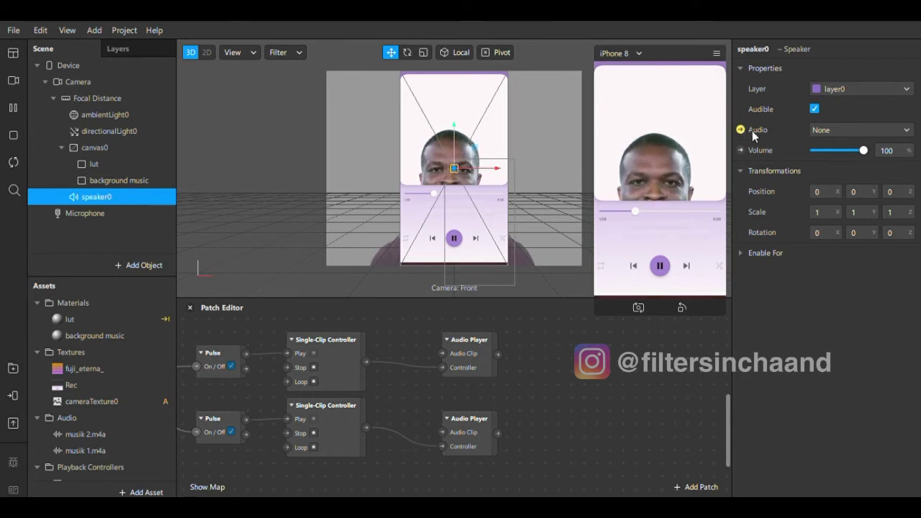
left_click(857, 133)
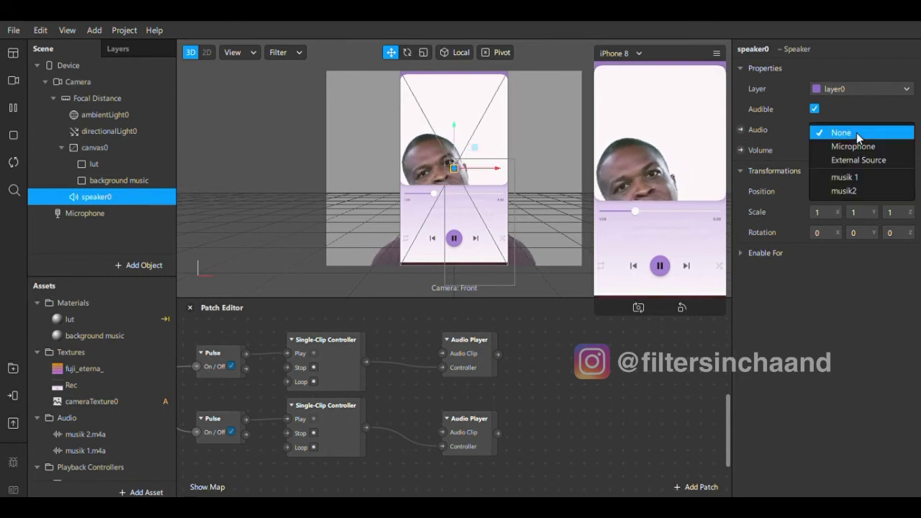
left_click(845, 177)
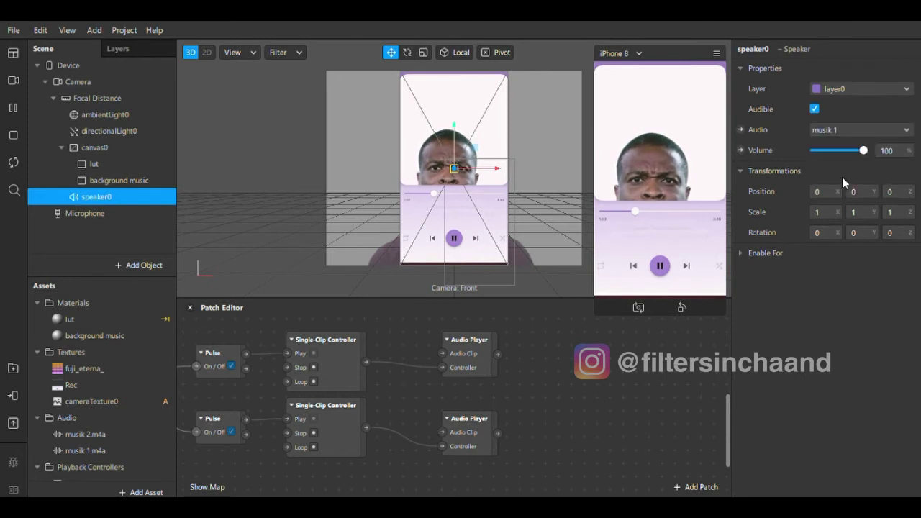
Step: Create a patch for the speaker0 object's audio and place it beside the upper Audio Player
left_click(741, 130)
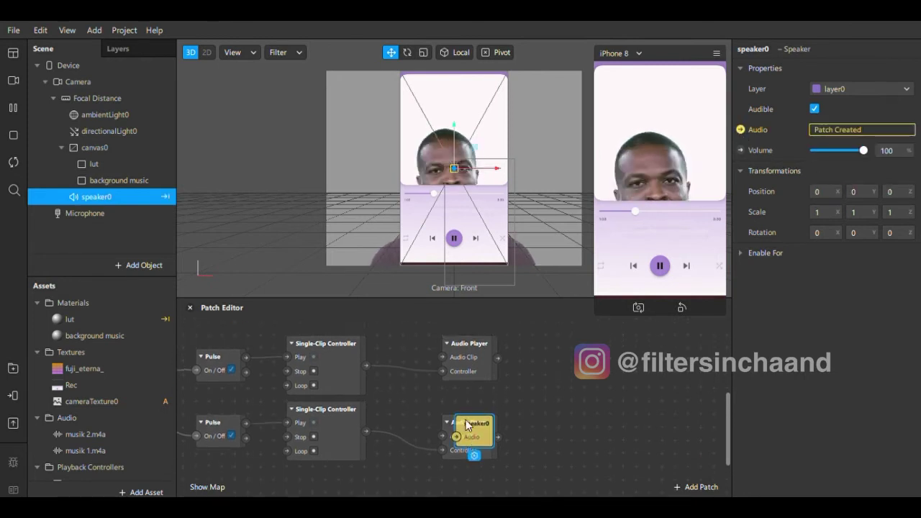
left_click_drag(466, 424, 555, 350)
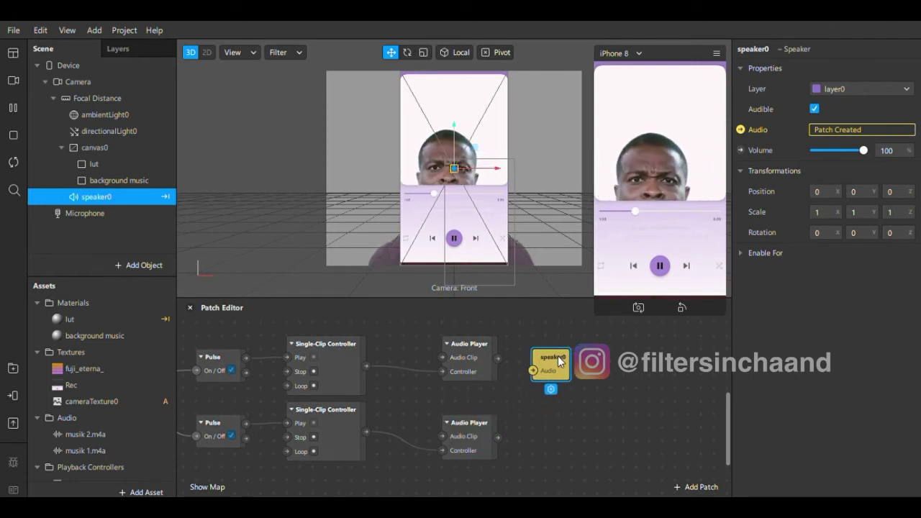
left_click(566, 405)
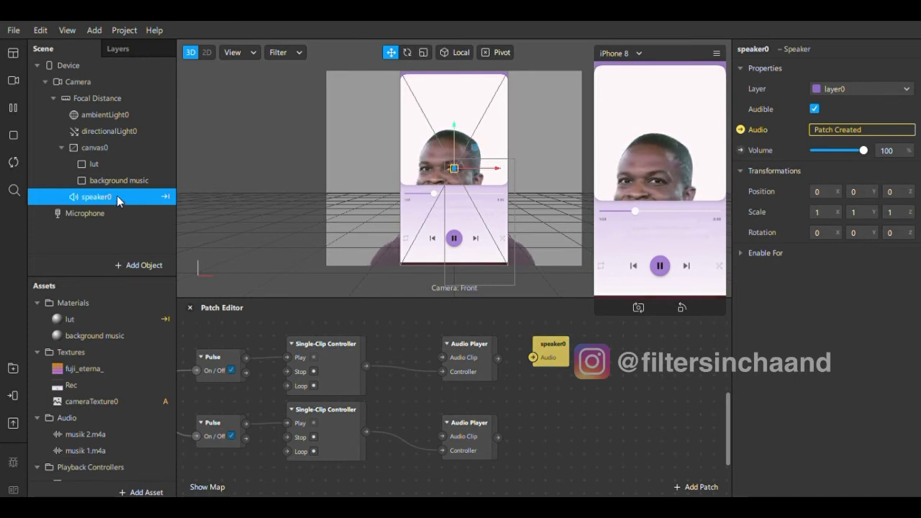
Step: Duplicate the speaker0 object and set the copy's audio to musik2
key("ctrl+d")
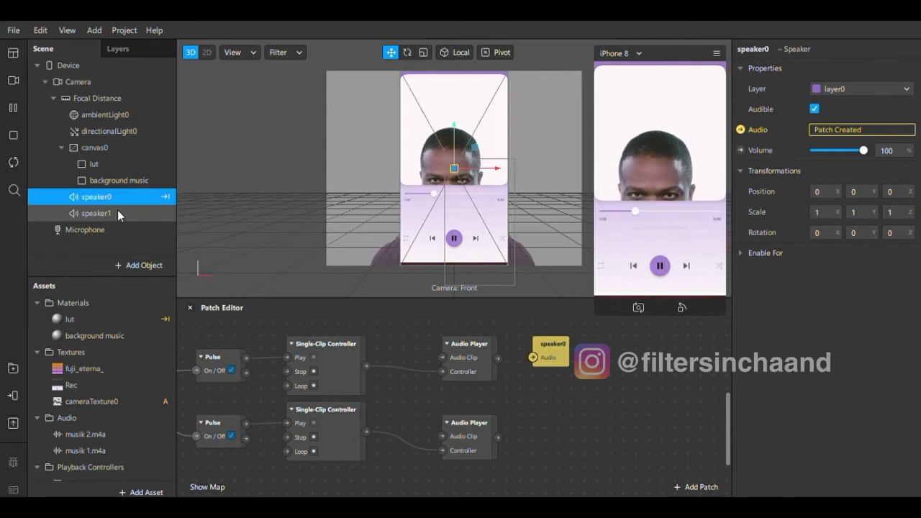
left_click(117, 213)
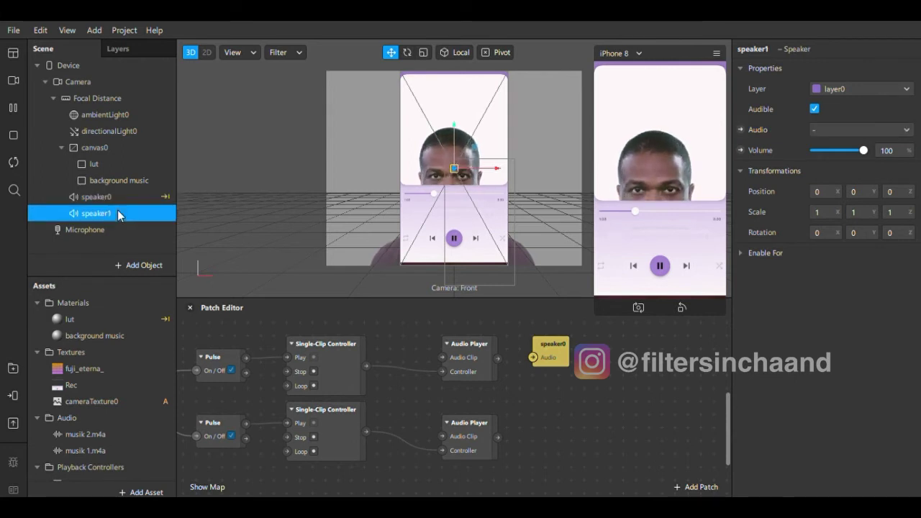
left_click(823, 129)
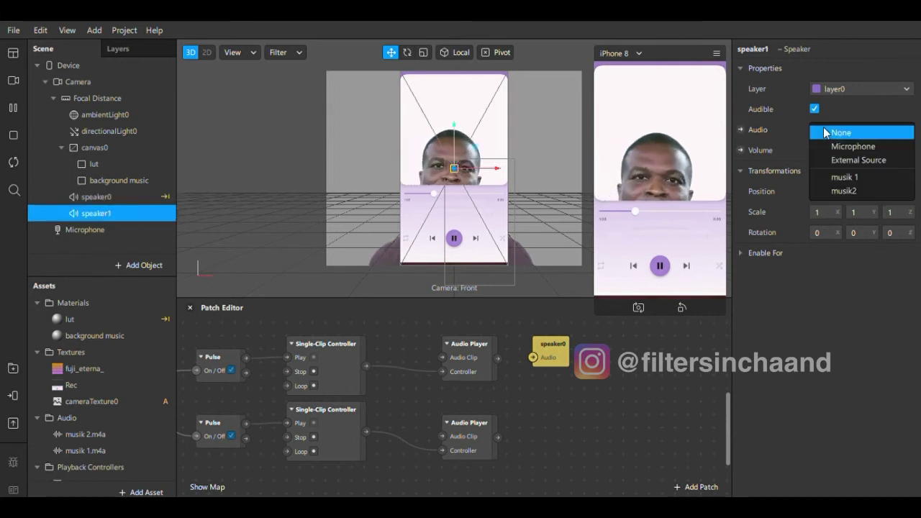
left_click(842, 192)
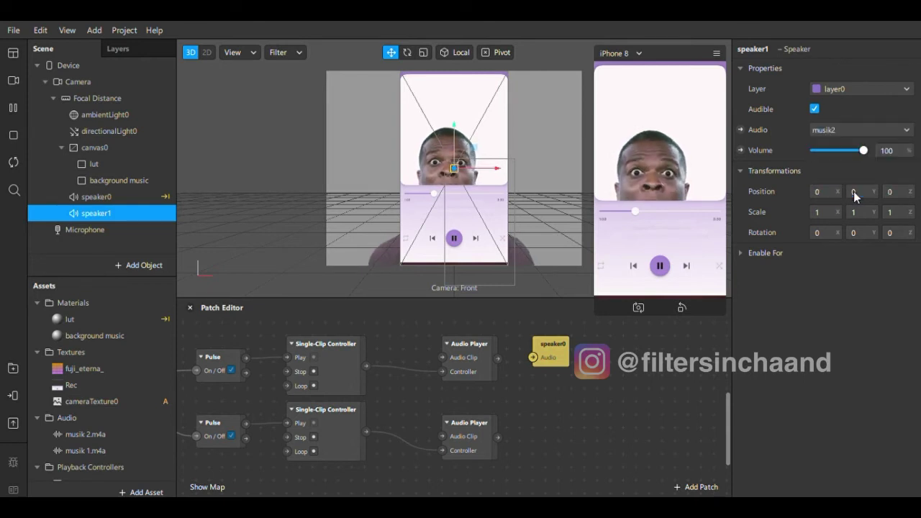
Step: Create an audio patch for speaker1, place it beside the lower Audio Player, and connect that player's output to it
left_click(740, 130)
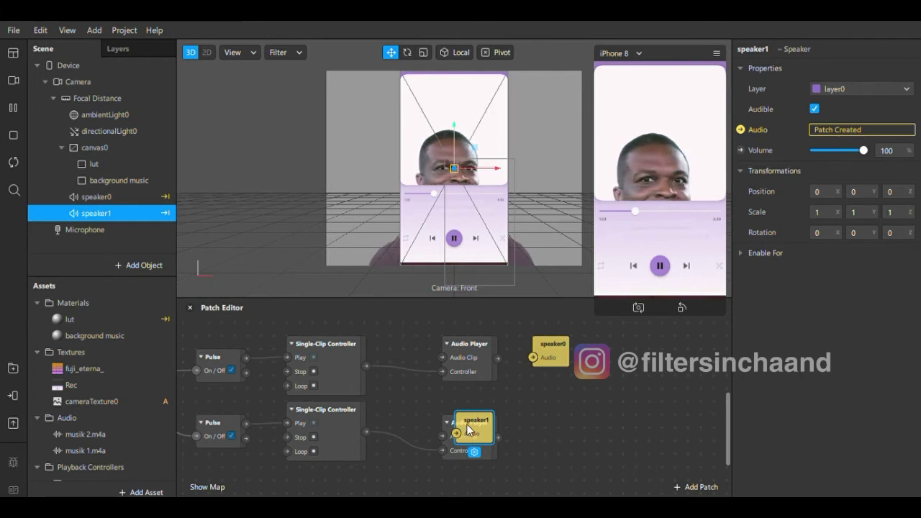
left_click_drag(477, 431, 564, 432)
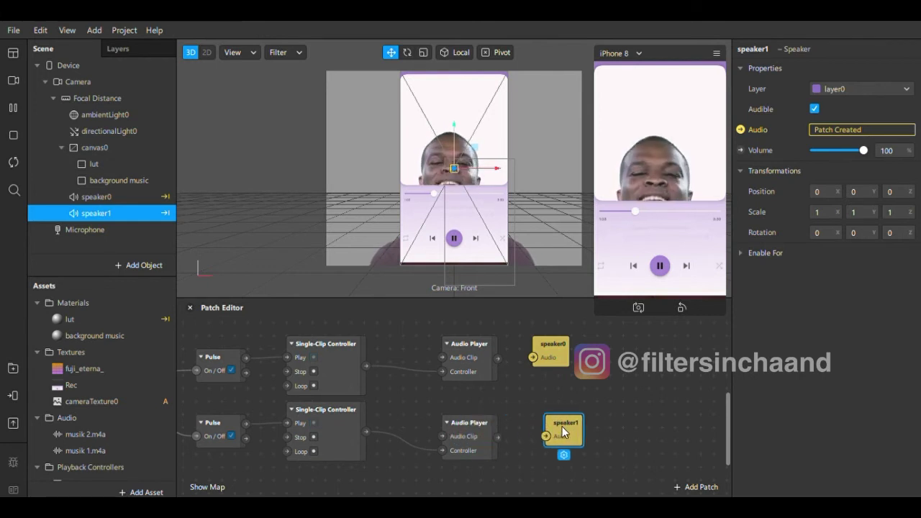
left_click_drag(498, 437, 546, 435)
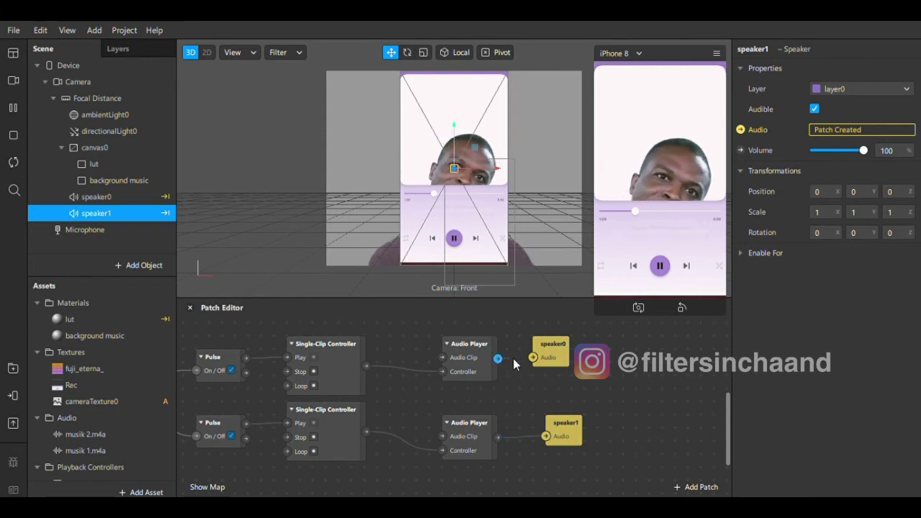
Step: Connect the upper Audio Player's output to speaker0's audio, and add the musik 2.m4a clip as a patch beside the lower Audio Player
left_click_drag(513, 359, 533, 358)
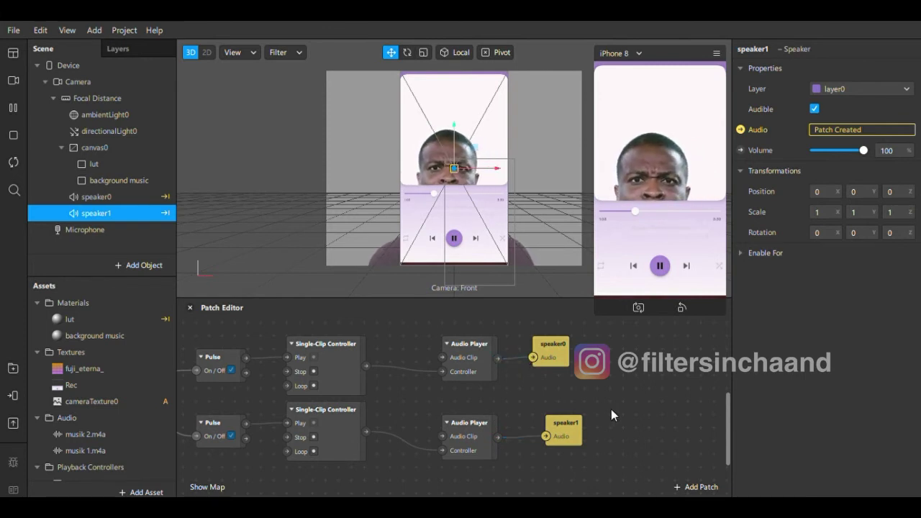
scroll(453, 403, "left", 3)
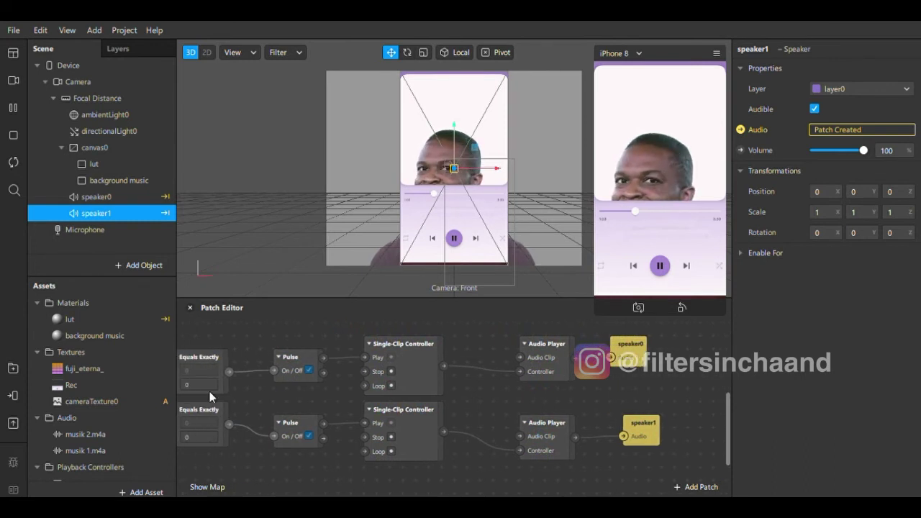
left_click(81, 432)
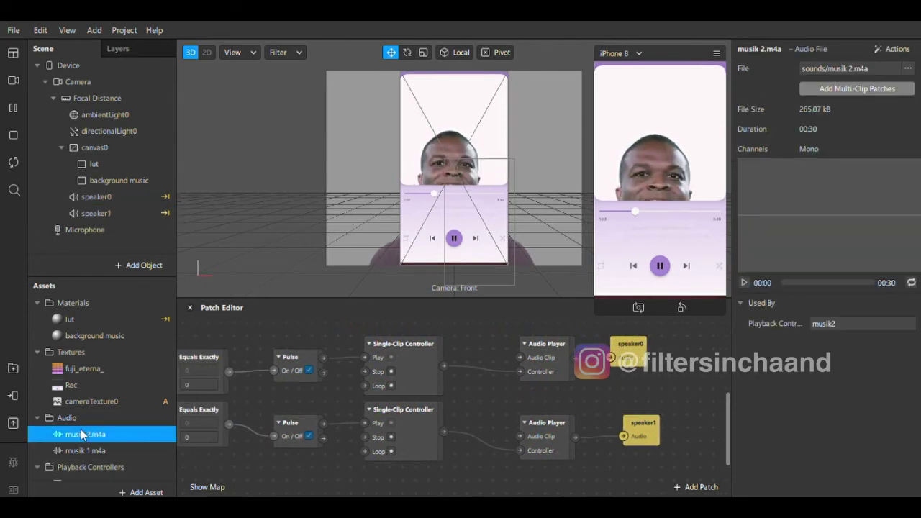
left_click_drag(90, 438, 461, 425)
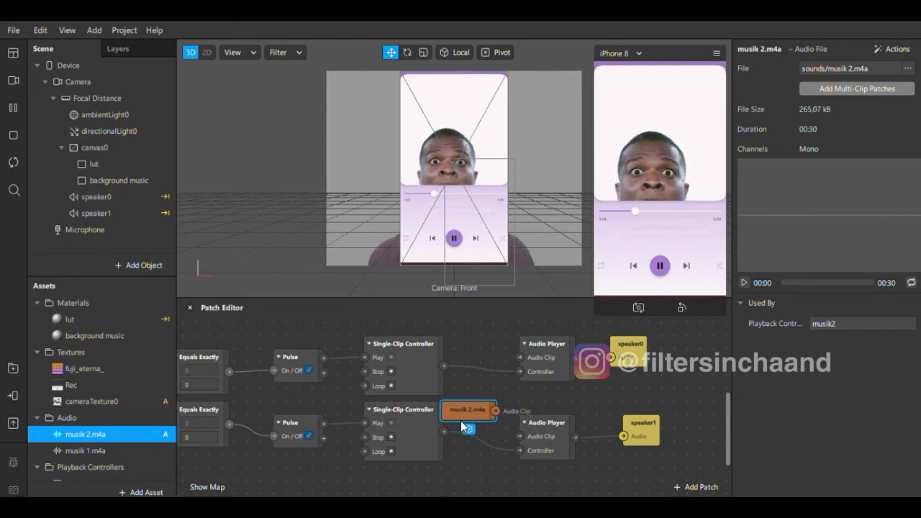
left_click(533, 400)
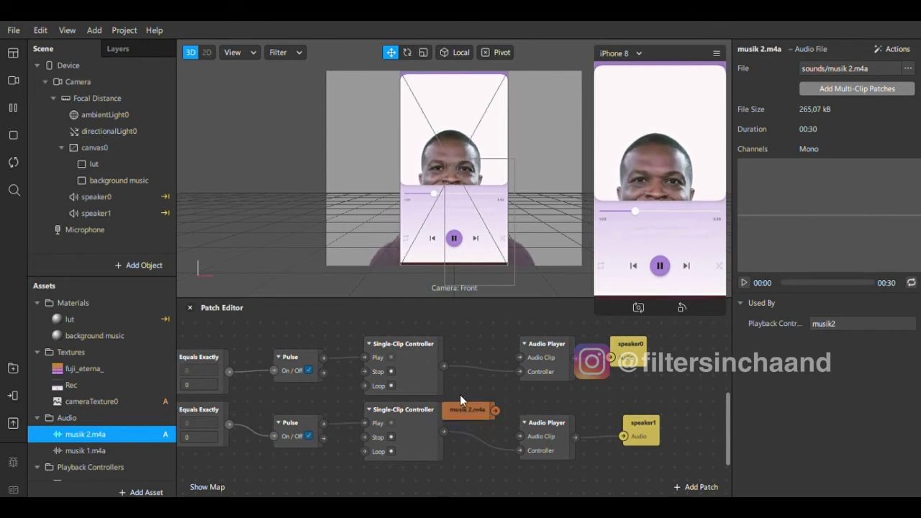
Step: Add the musik 1.m4a audio file as a patch just above and before the upper Audio Player
left_click(134, 449)
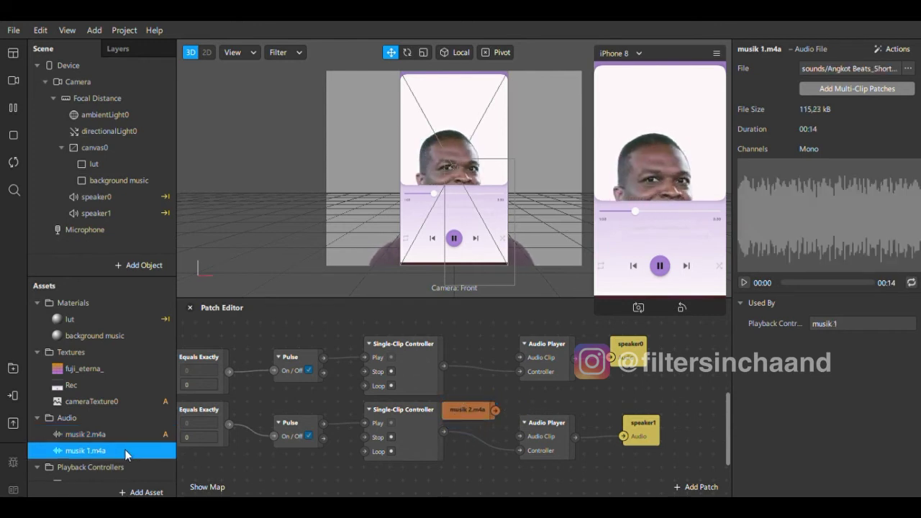
left_click_drag(171, 439, 470, 330)
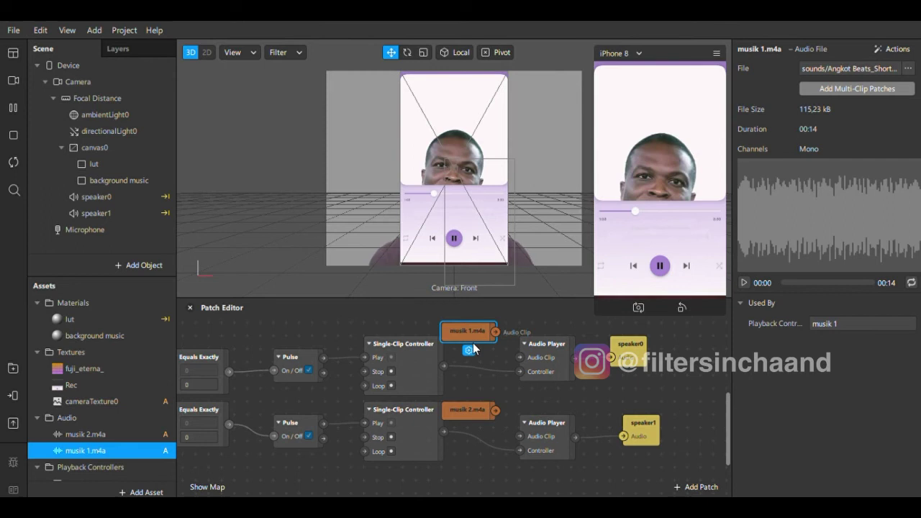
left_click(554, 395)
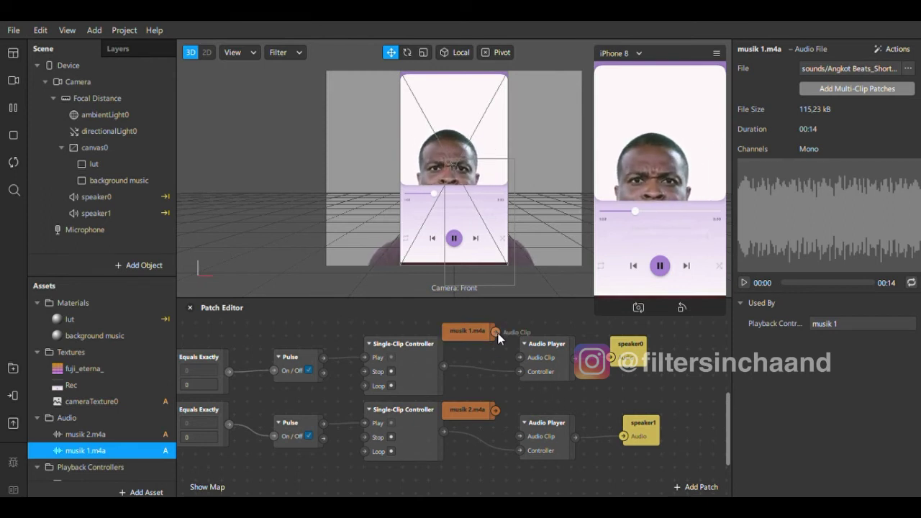
Step: Connect musik 1.m4a to the upper Audio Player's Audio Clip input and musik 2.m4a to the lower one's
left_click_drag(520, 357, 519, 358)
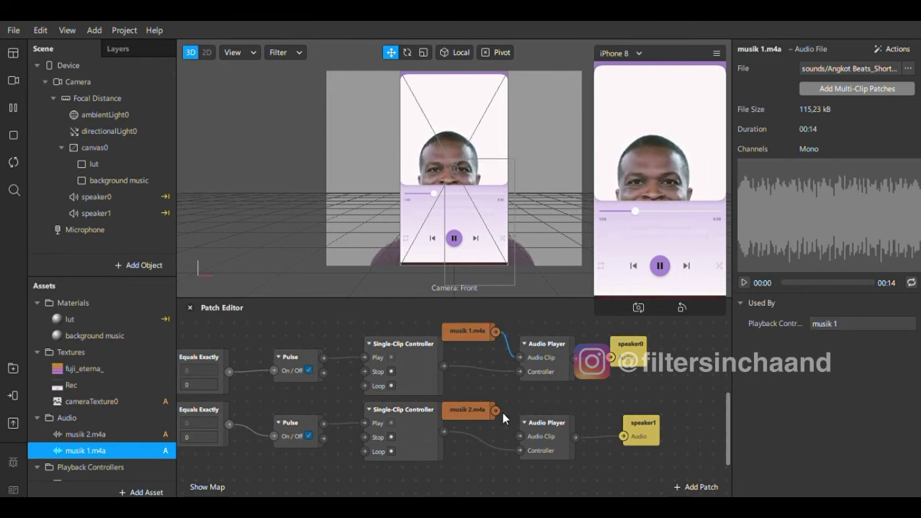
left_click_drag(497, 412, 506, 426)
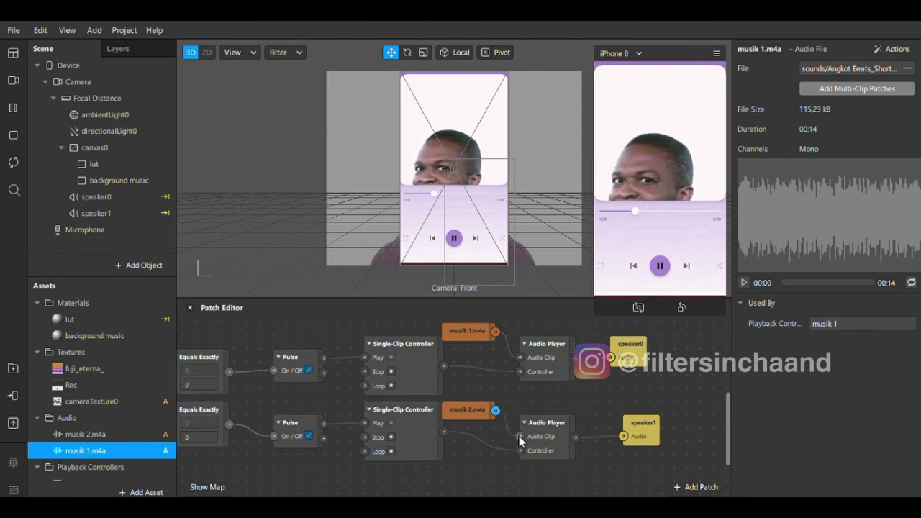
left_click(495, 472)
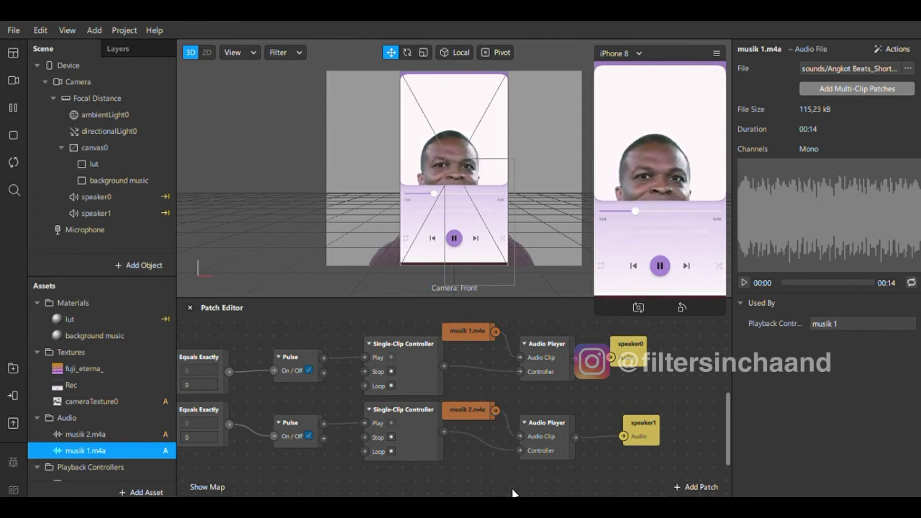
Step: Connect each Pulse patch's Turned Off output to the Stop input of its Single-Clip Controller
scroll(454, 401, "left", 3)
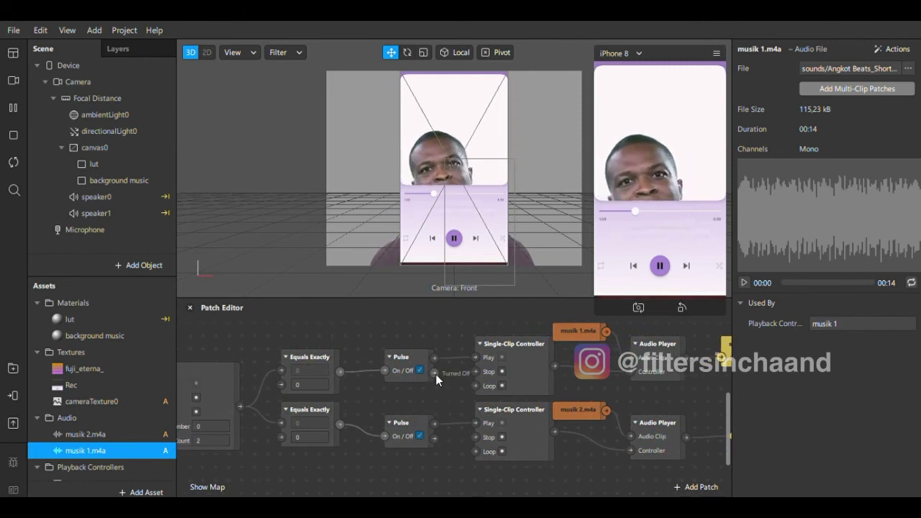
left_click_drag(435, 373, 479, 370)
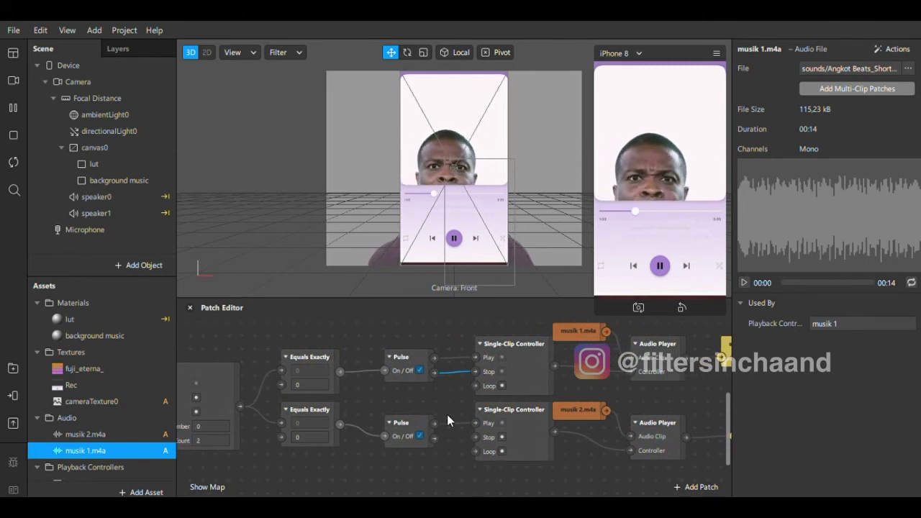
left_click_drag(435, 438, 474, 436)
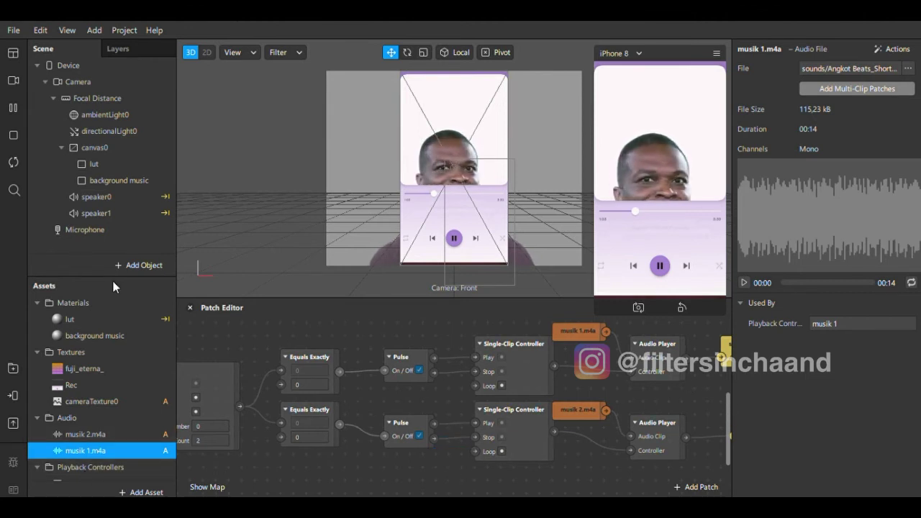
Step: Create a Reset patch for the musik 1 playback controller and place it above the upper Single-Clip Controller
left_click_drag(110, 281, 109, 172)
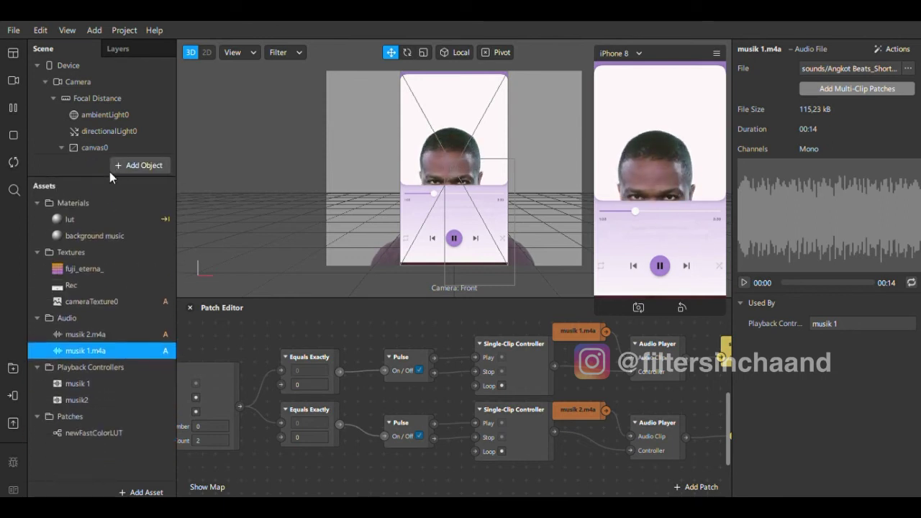
left_click(89, 385)
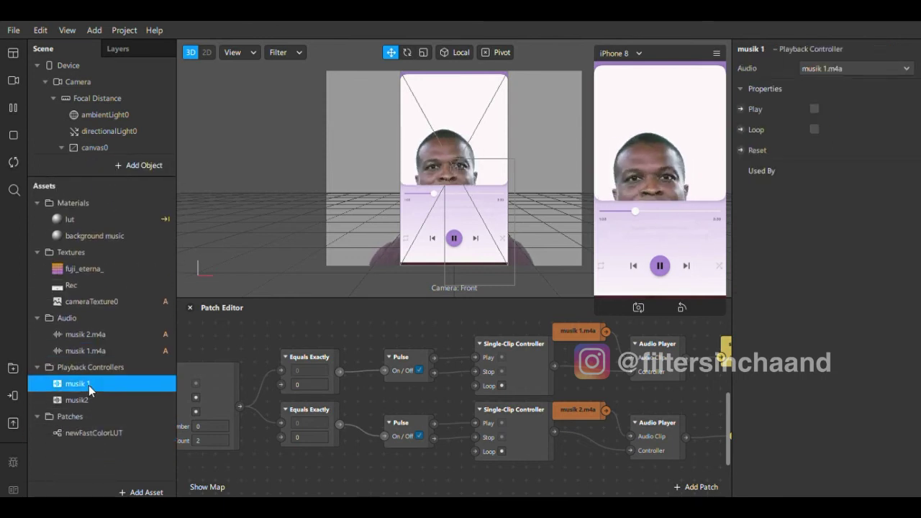
left_click(740, 150)
left_click_drag(472, 421, 460, 331)
left_click_drag(471, 334, 476, 311)
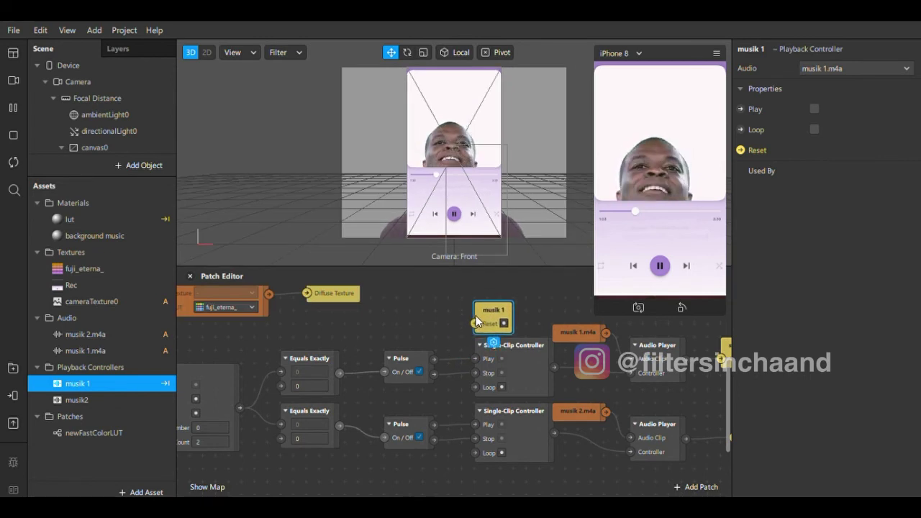
left_click(444, 317)
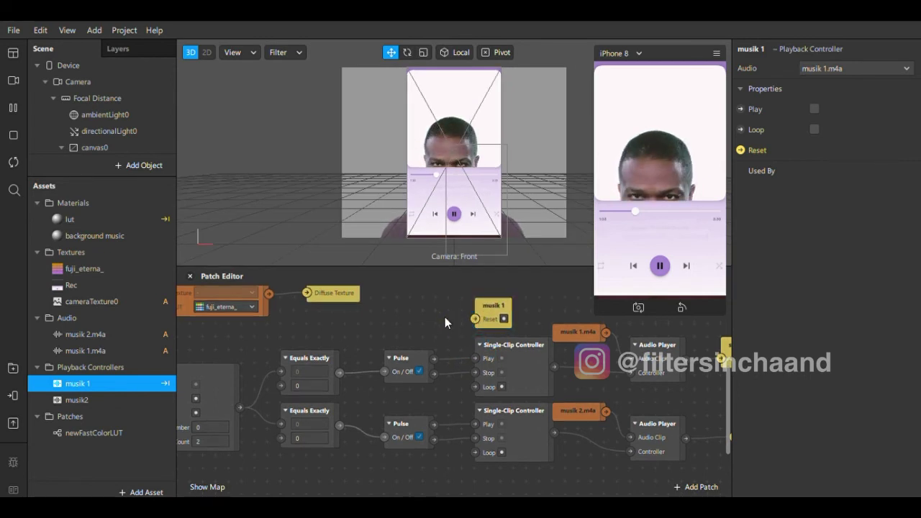
Step: Create a Reset patch for the musik2 playback controller and place it below the lower Single-Clip Controller
left_click(122, 401)
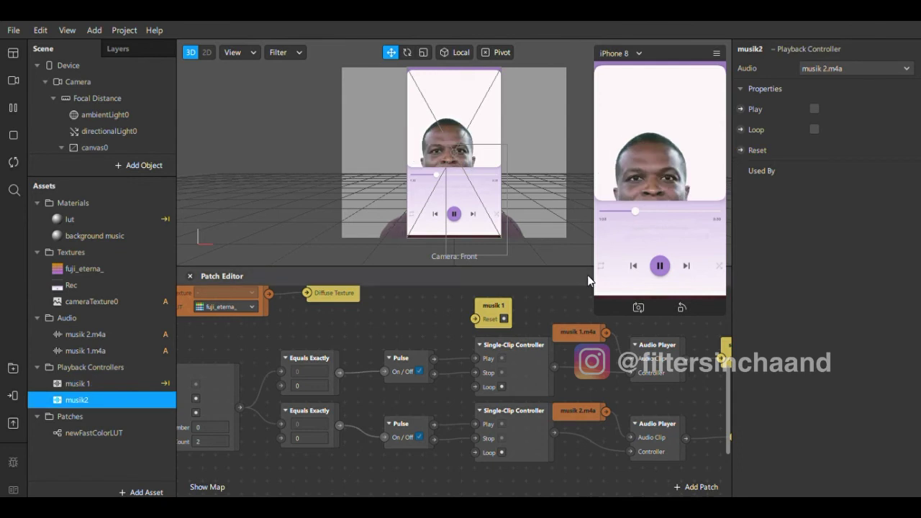
left_click(741, 151)
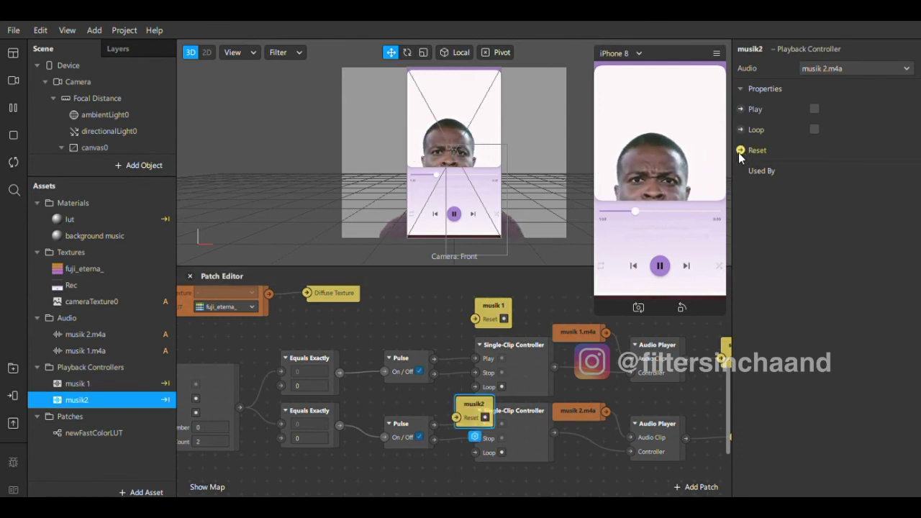
left_click_drag(473, 426, 492, 489)
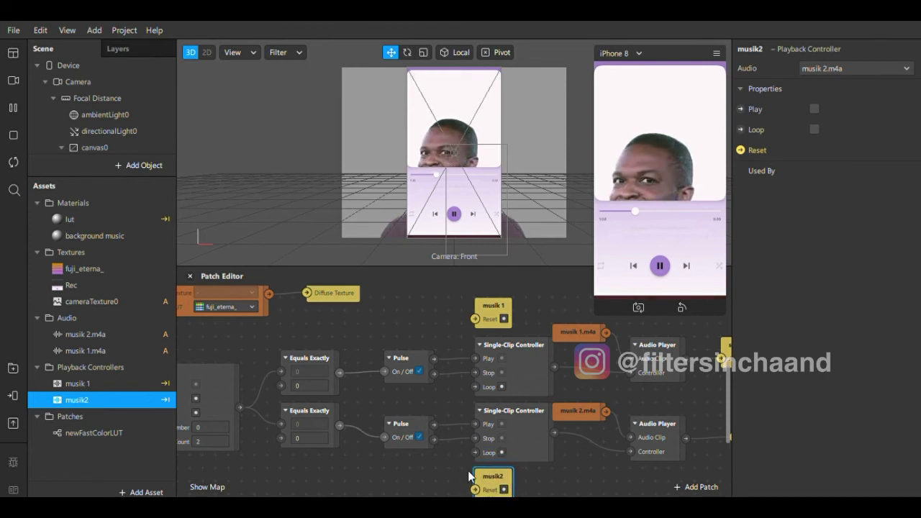
Step: Connect the lower Pulse's Turned Off output to musik2's Reset and the upper Pulse's Turned Off output to musik 1's Reset
left_click_drag(433, 440, 475, 489)
left_click(543, 472)
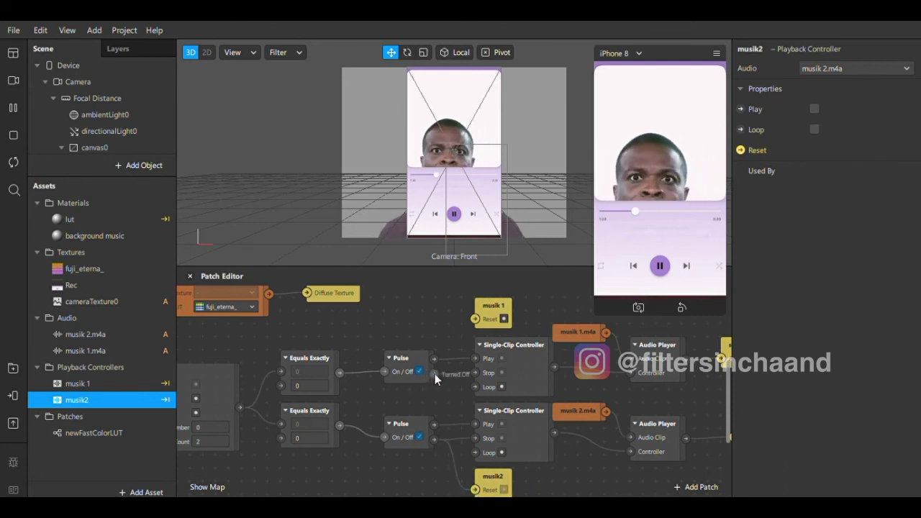
left_click_drag(436, 374, 473, 321)
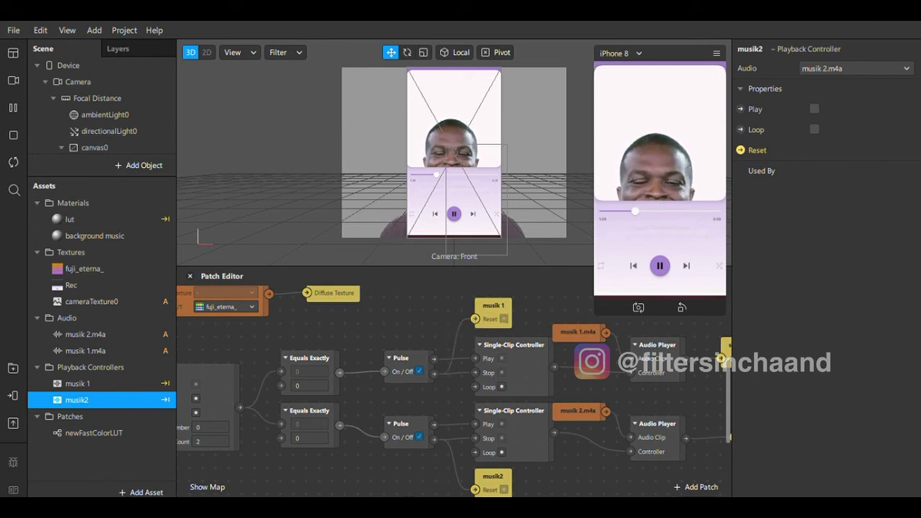
Step: Set the second value of the lower Equals Exactly patch to 1
scroll(454, 391, "left", 3)
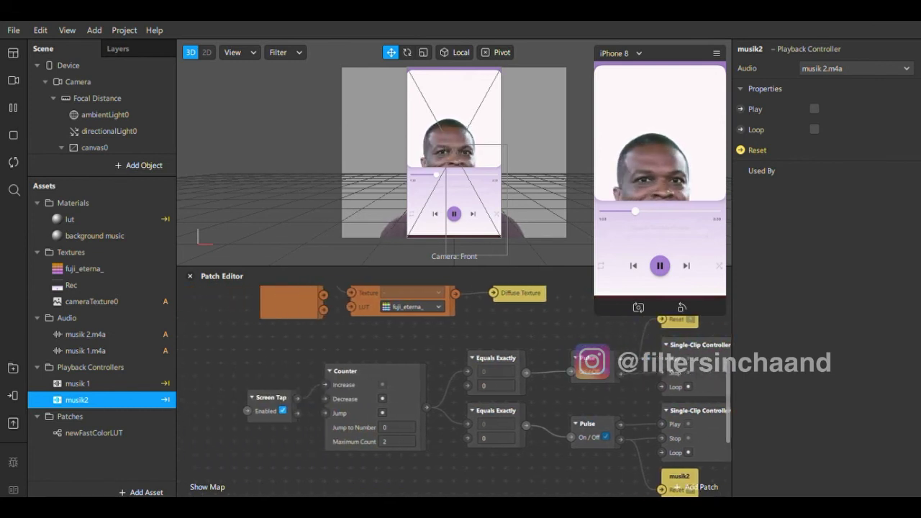
left_click_drag(299, 412, 273, 412)
left_click(309, 450)
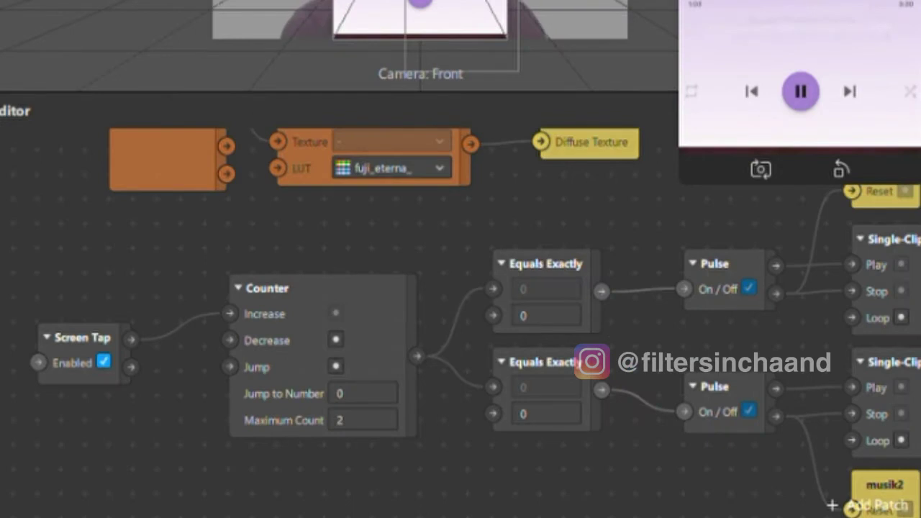
scroll(432, 324, "right", 2)
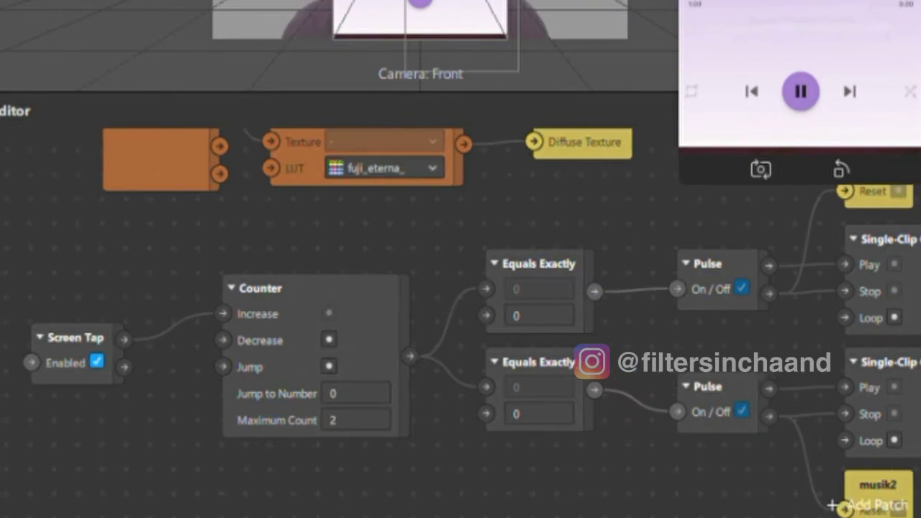
scroll(460, 324, "right", 3)
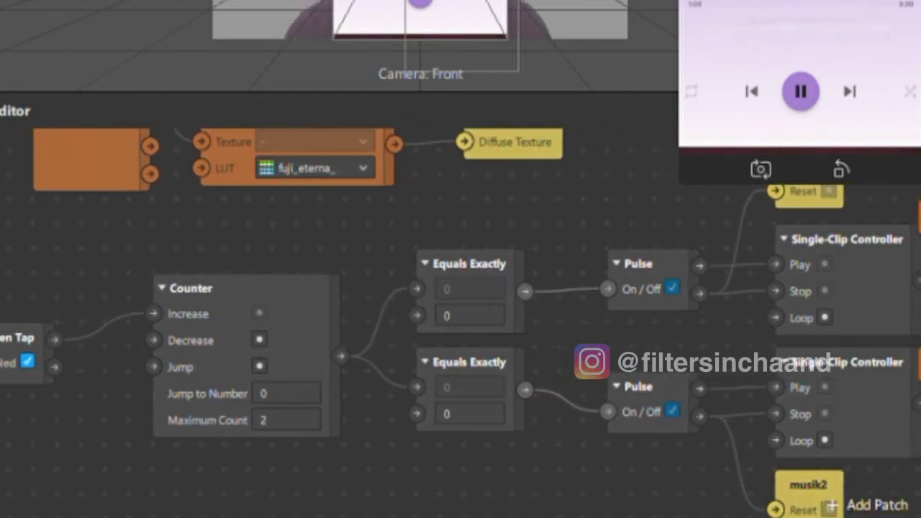
scroll(461, 324, "right", 3)
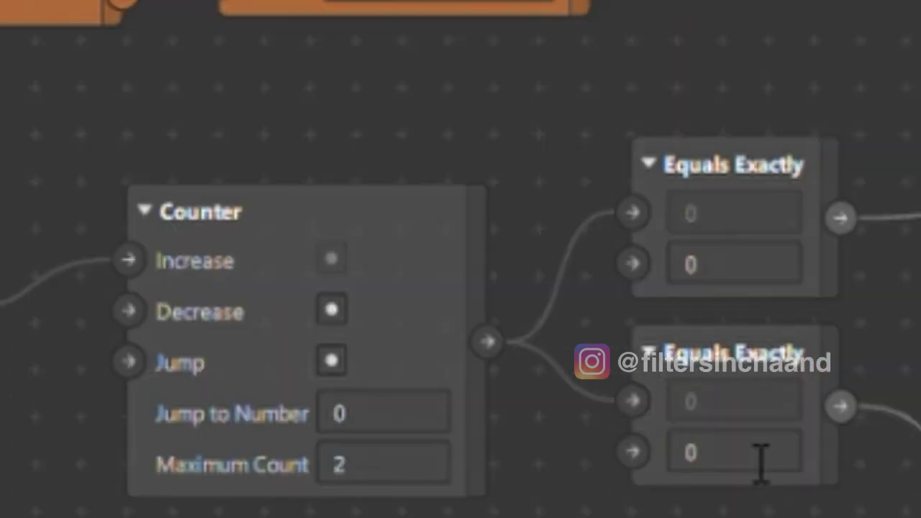
left_click(367, 418)
key("BackSpace")
type("1")
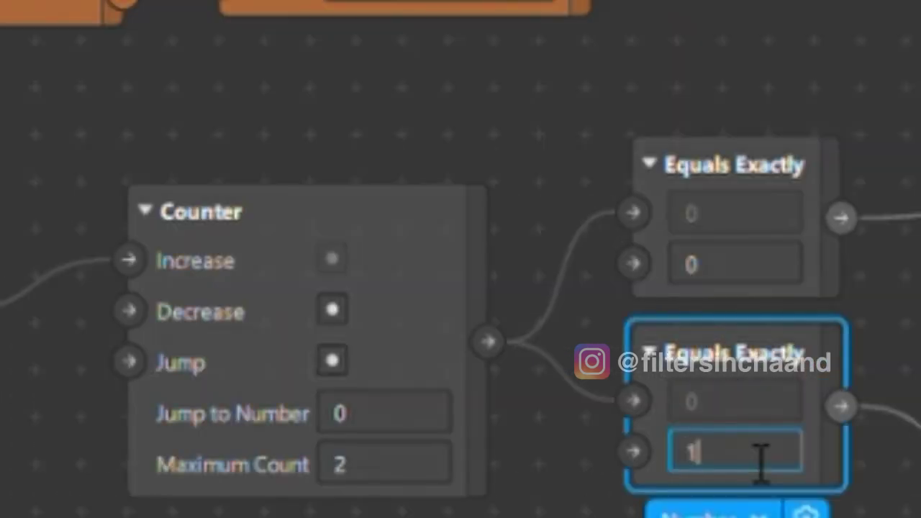
key("Return")
left_click(504, 512)
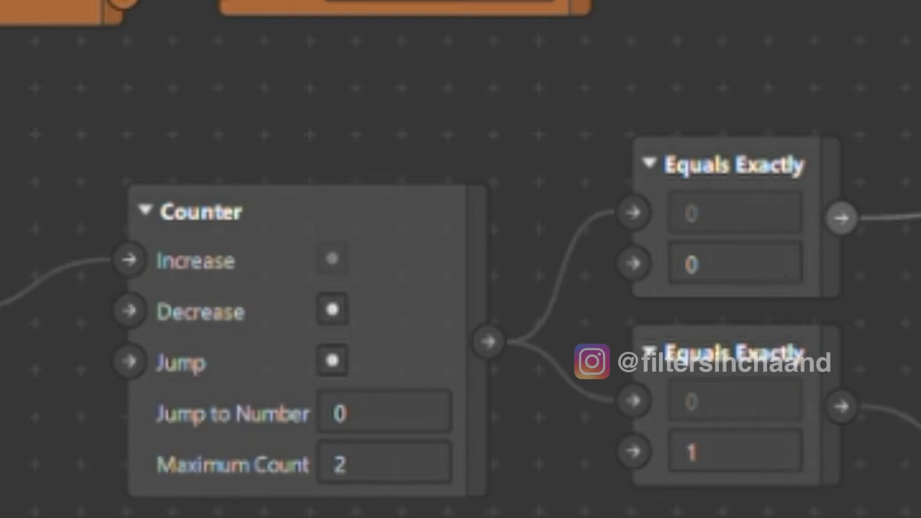
scroll(460, 324, "left", 5)
scroll(461, 323, "right", 7)
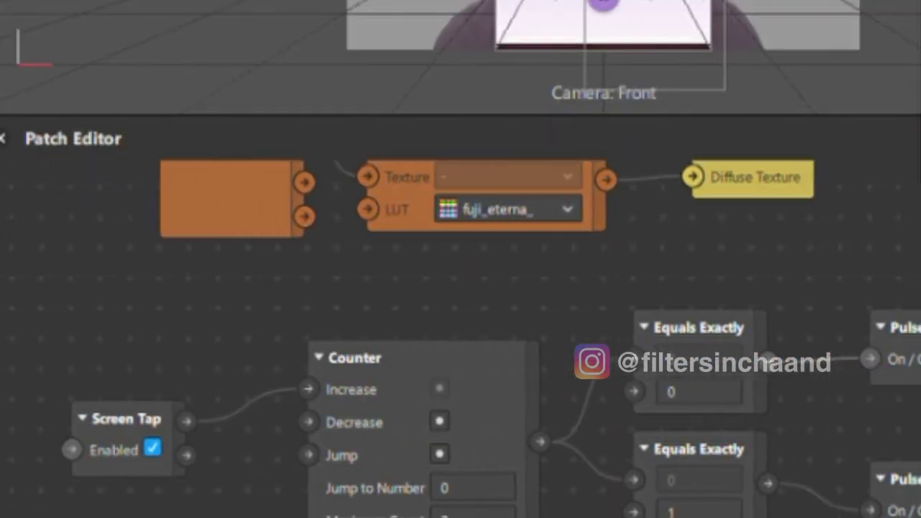
scroll(461, 324, "right", 6)
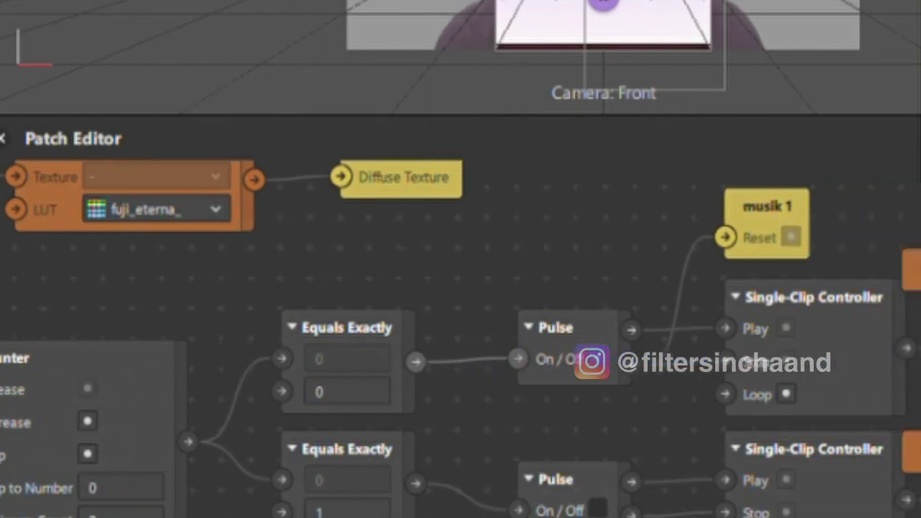
scroll(461, 324, "right", 2)
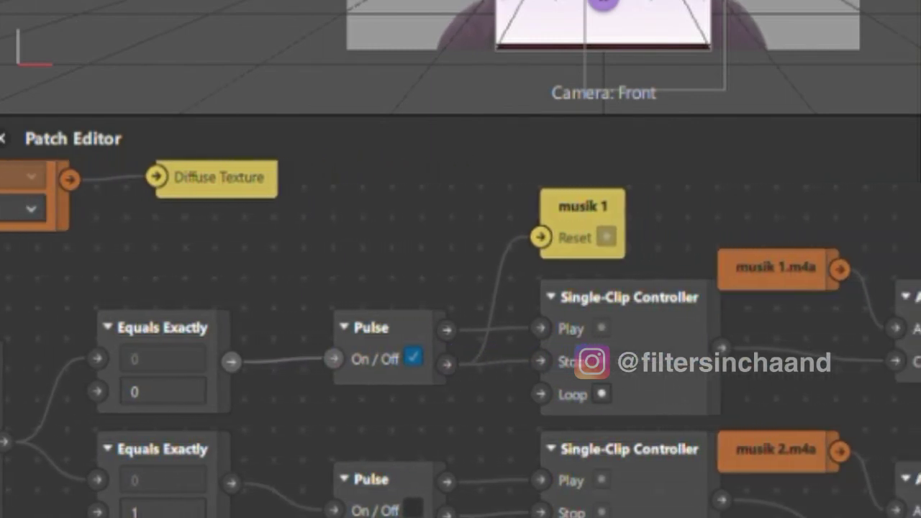
scroll(461, 324, "right", 5)
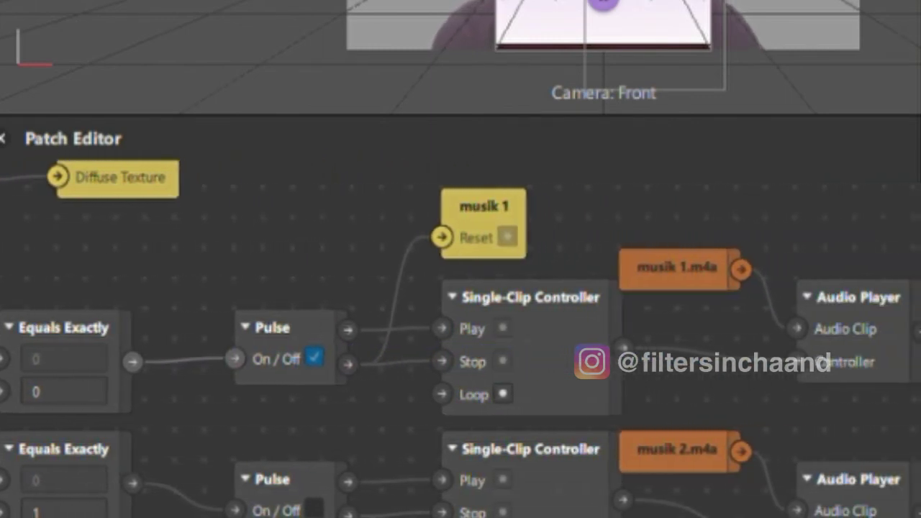
scroll(461, 324, "right", 1)
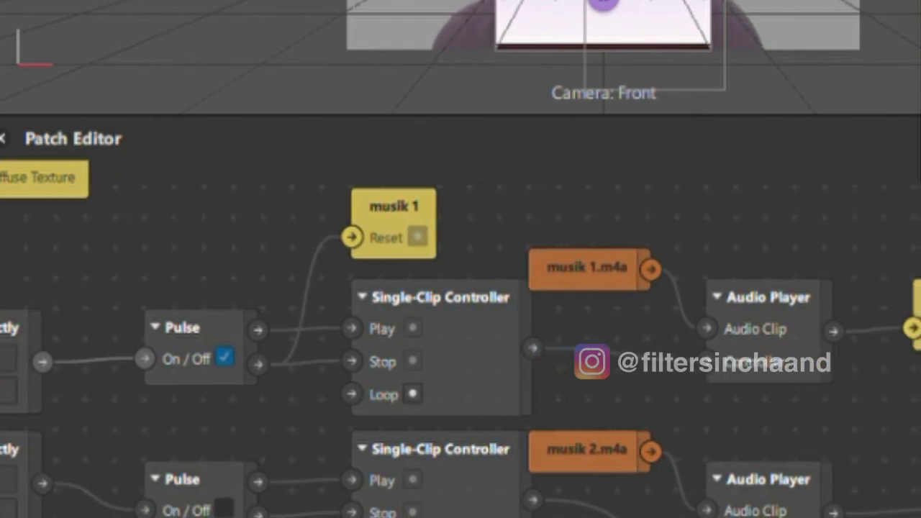
Step: Switch the iPhone 8 preview's interaction mode to Simulate Touch
scroll(461, 324, "left", 6)
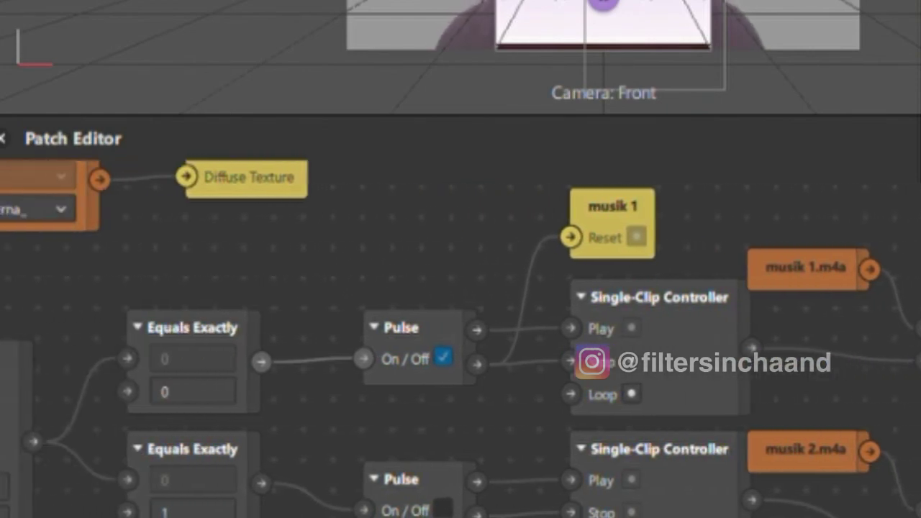
scroll(460, 324, "left", 3)
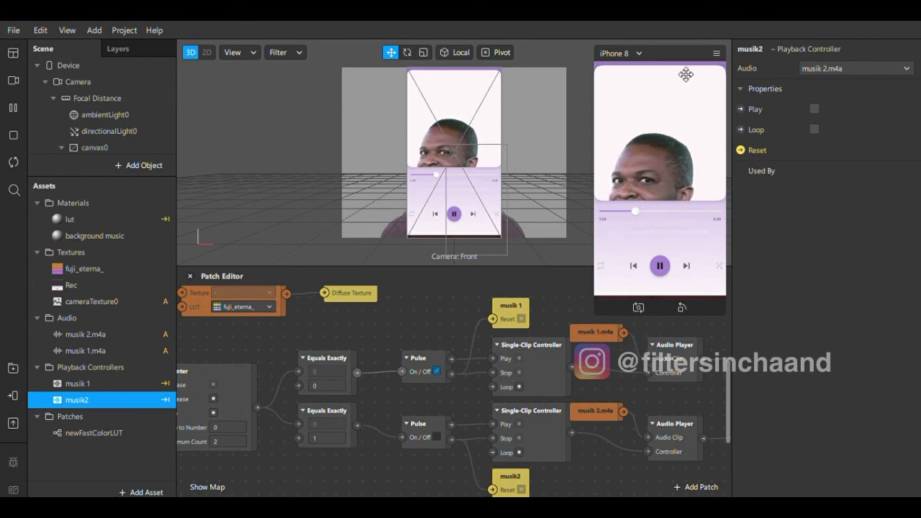
left_click(716, 52)
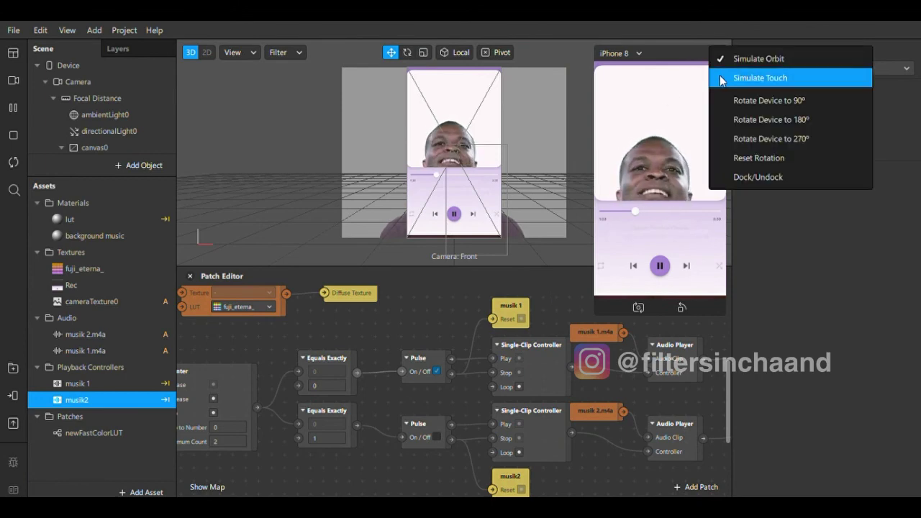
left_click(723, 77)
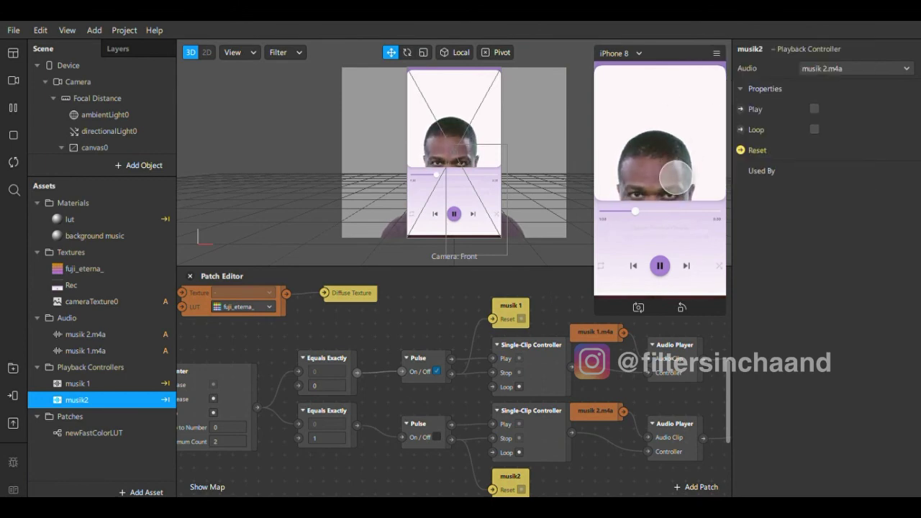
Step: Test the track switching between musik 1 and musik 2 with repeated simulated screen taps in the iPhone 8 preview
left_click(674, 177)
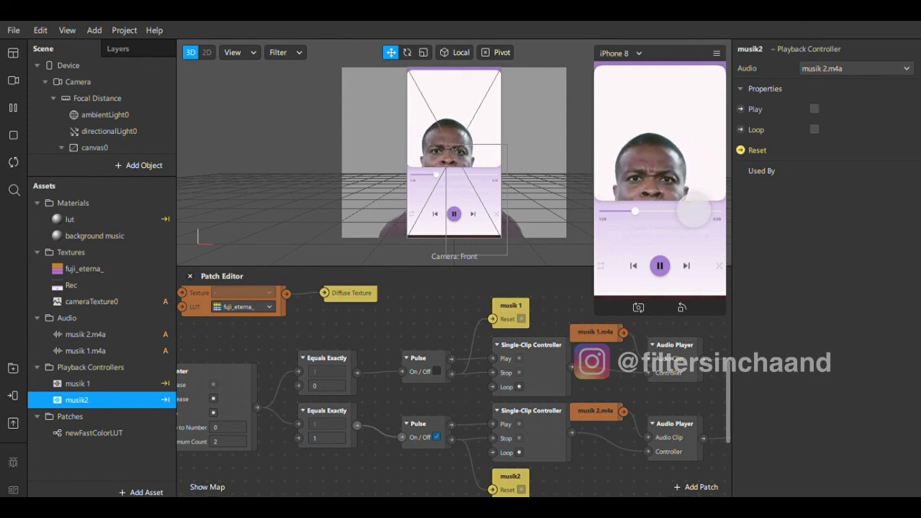
left_click(694, 210)
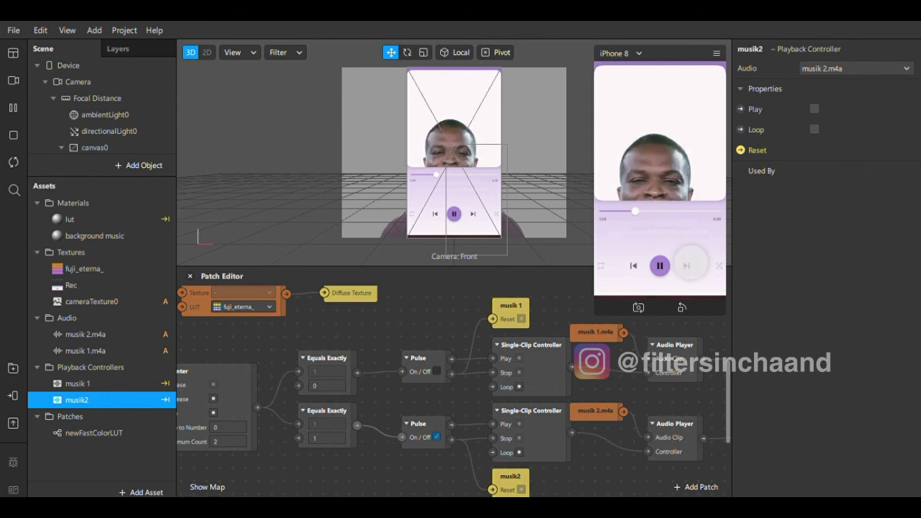
left_click(690, 266)
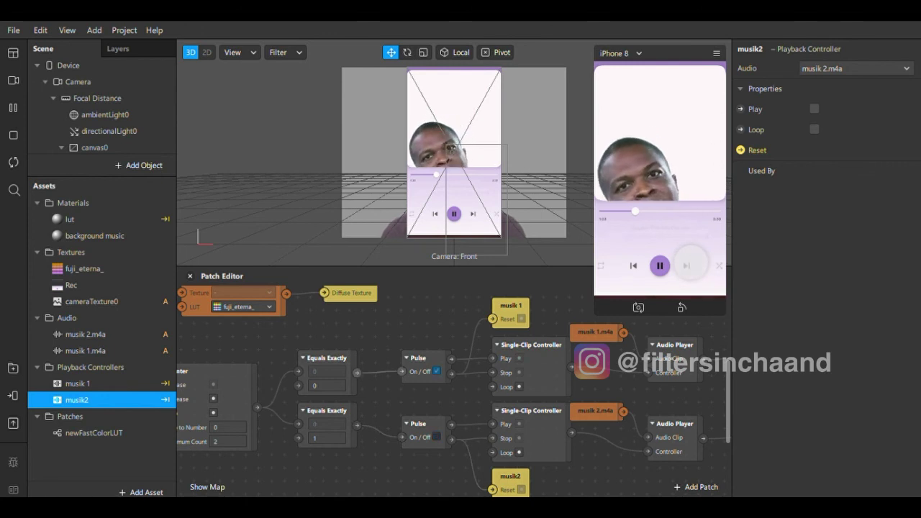
left_click(690, 266)
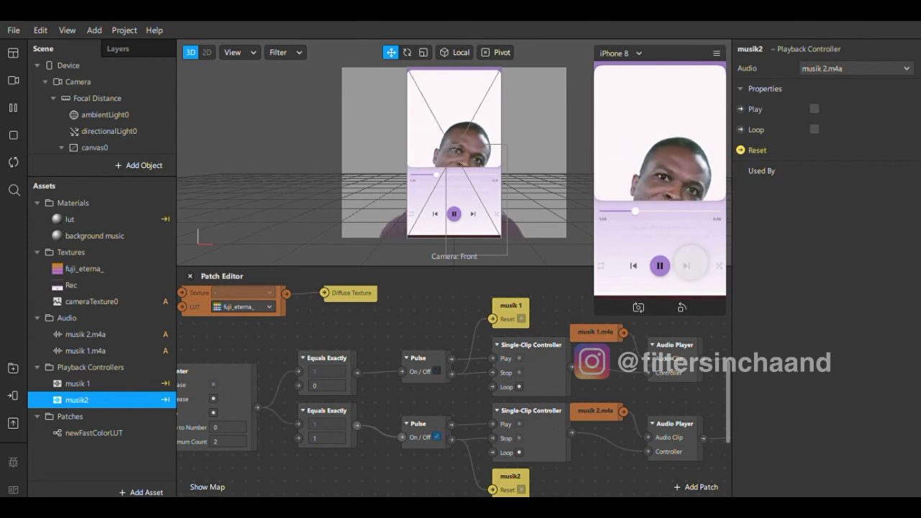
left_click(690, 266)
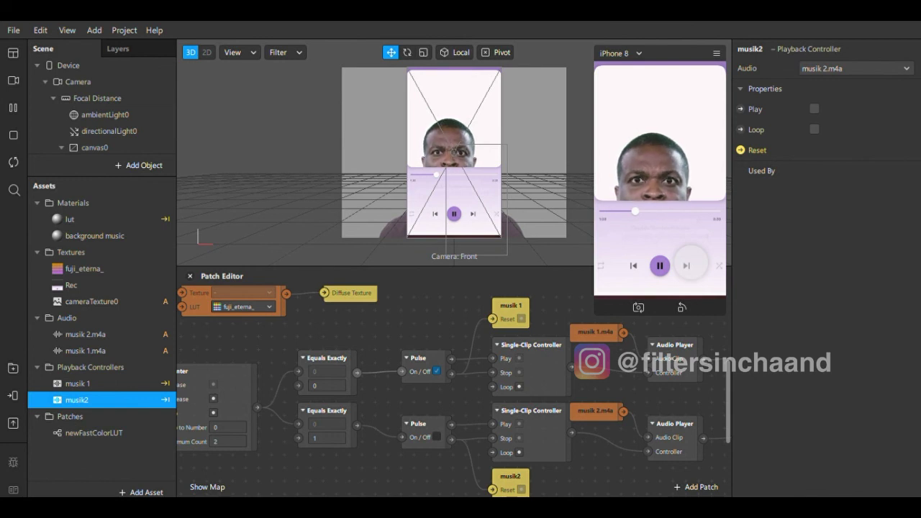
left_click(690, 265)
left_click(689, 266)
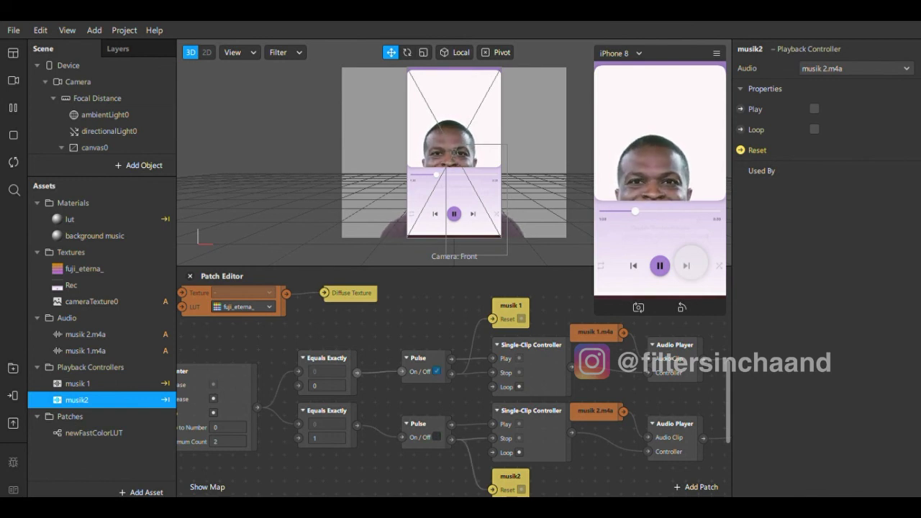
left_click(689, 266)
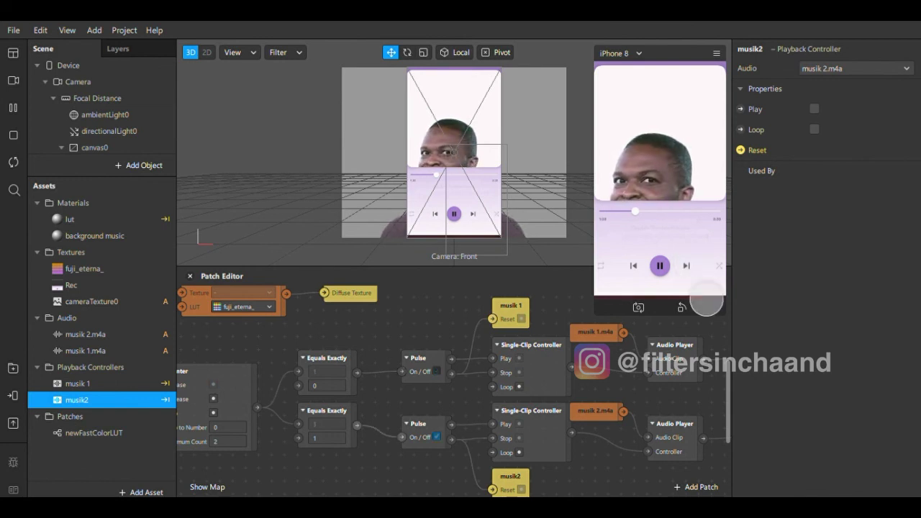